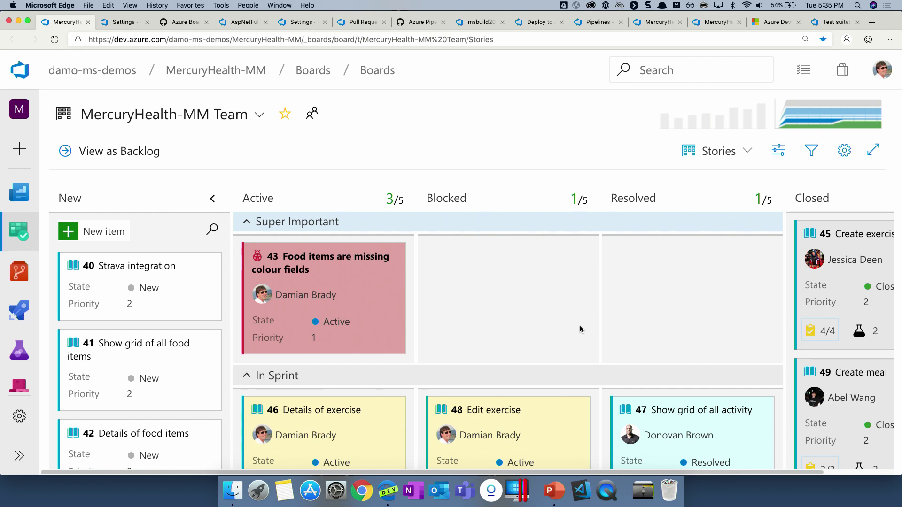
# Review the In Sprint stories on the MercuryHealth-MM Team board and glance at the Azure Boards listing on GitHub Marketplace.
pyautogui.scroll(-5, 580, 326)
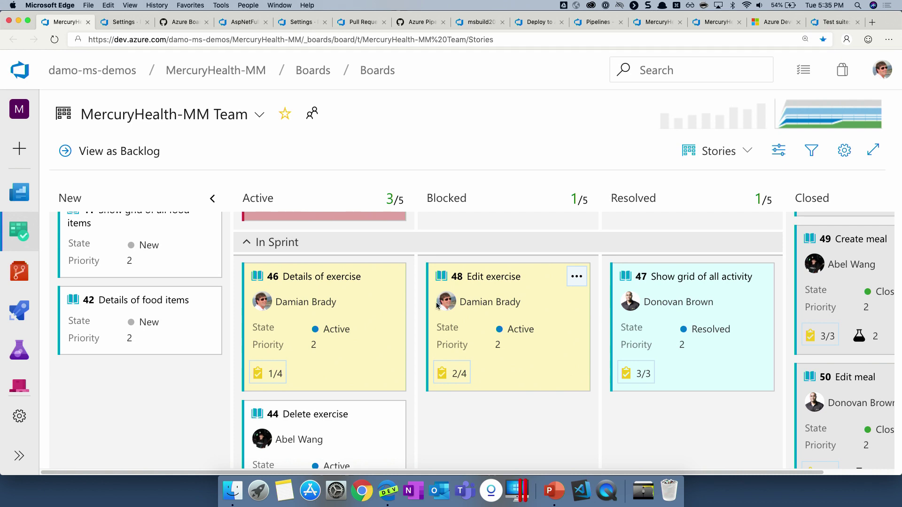
pyautogui.click(201, 26)
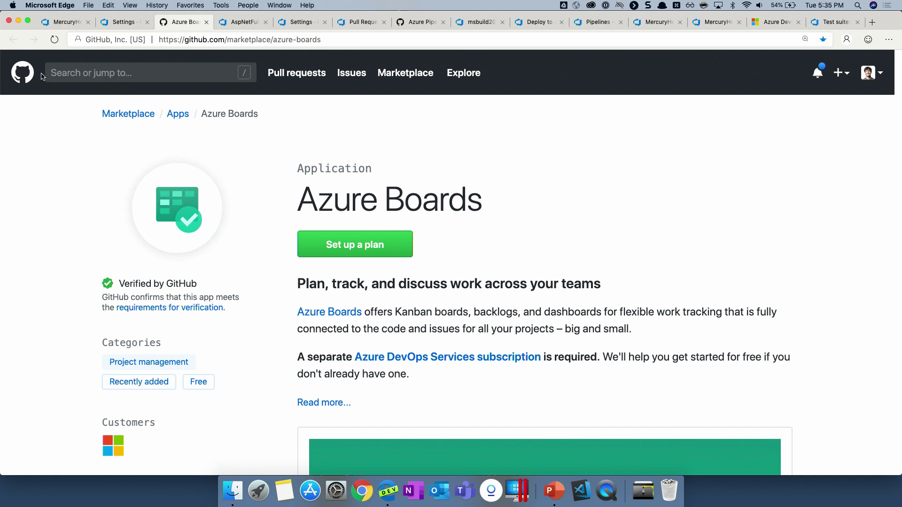
pyautogui.click(60, 19)
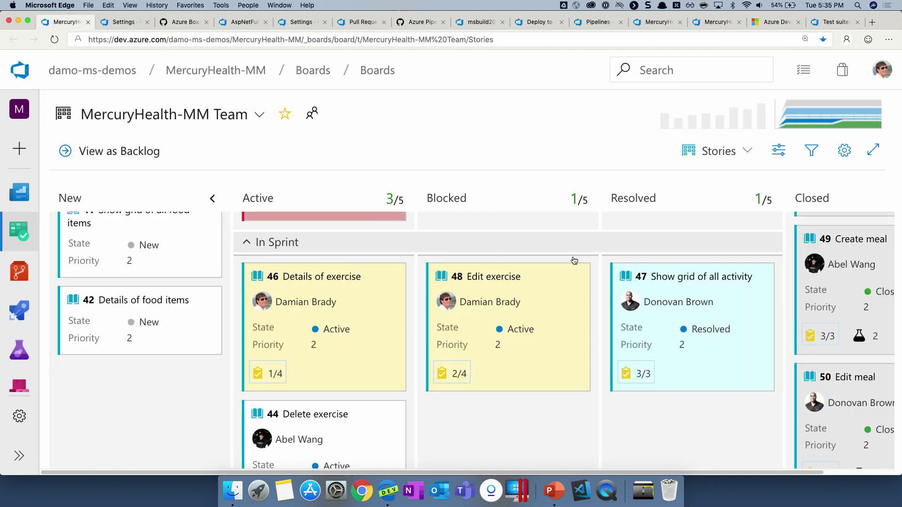
# Move the Edit exercise story to Resolved in the Super Important lane and return it to Blocked in the In Sprint lane.
pyautogui.scroll(3, 605, 336)
pyautogui.moveTo(529, 427); pyautogui.dragTo(715, 263)
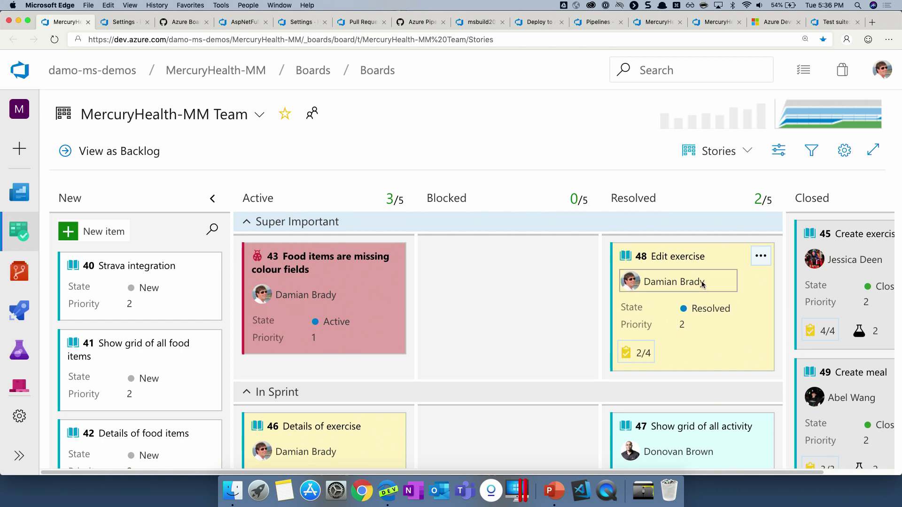
pyautogui.moveTo(709, 263); pyautogui.dragTo(526, 402)
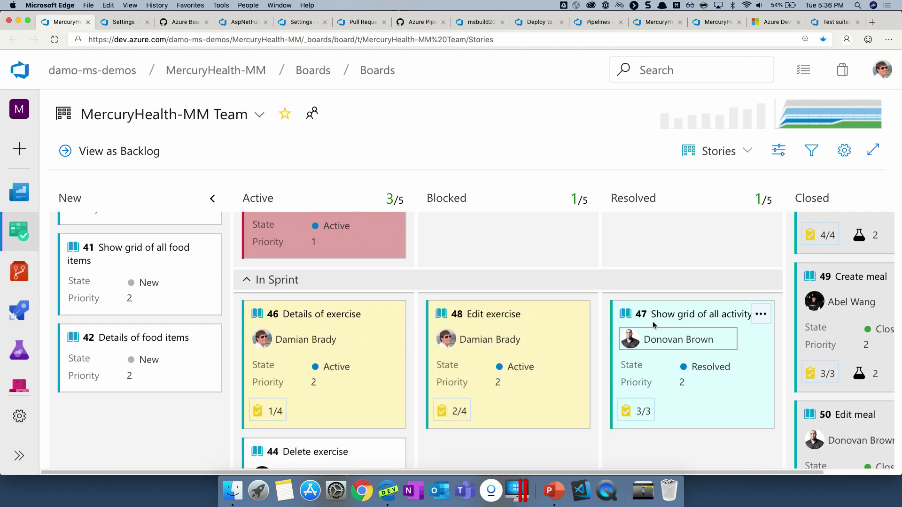
# Move the Delete exercise story from Active in the In Sprint lane to Blocked in the Super Important lane.
pyautogui.scroll(-3, 459, 437)
pyautogui.moveTo(388, 450); pyautogui.dragTo(554, 268)
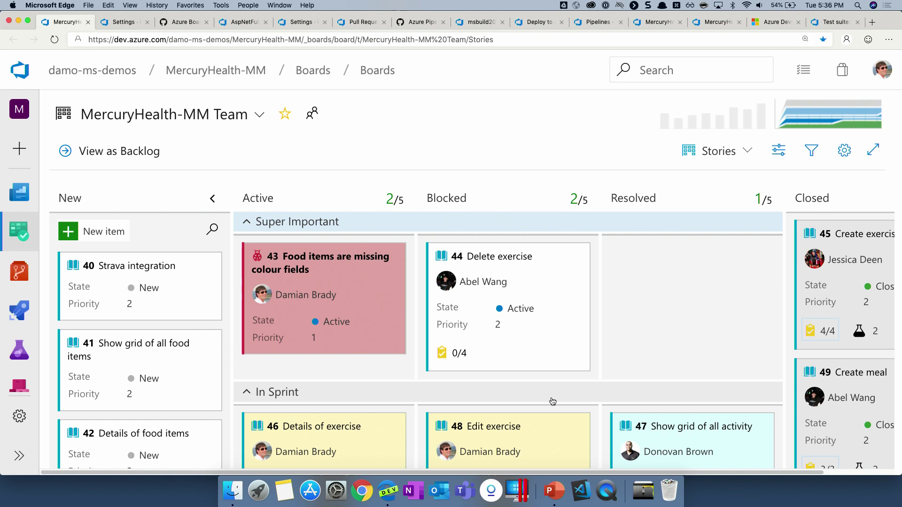
# Open the Task work item type of the Damo-Test process and review the fields in its layout.
pyautogui.hotkey('ctrl', 'Tab')
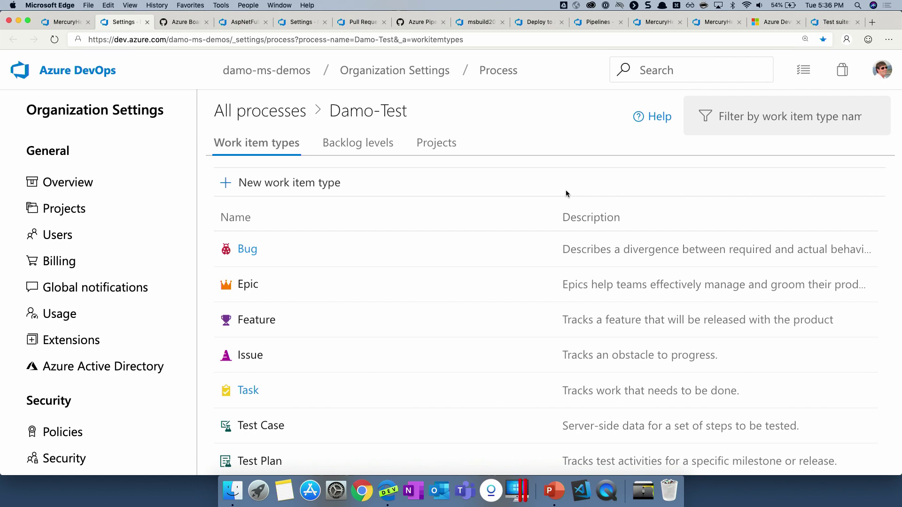
pyautogui.scroll(-2, 338, 292)
pyautogui.click(248, 346)
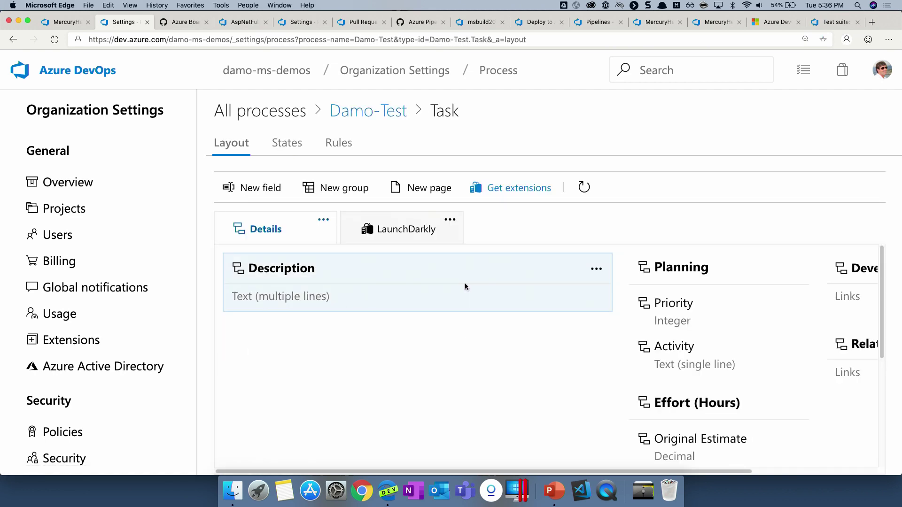
pyautogui.scroll(-1, 555, 270)
pyautogui.scroll(-1, 554, 271)
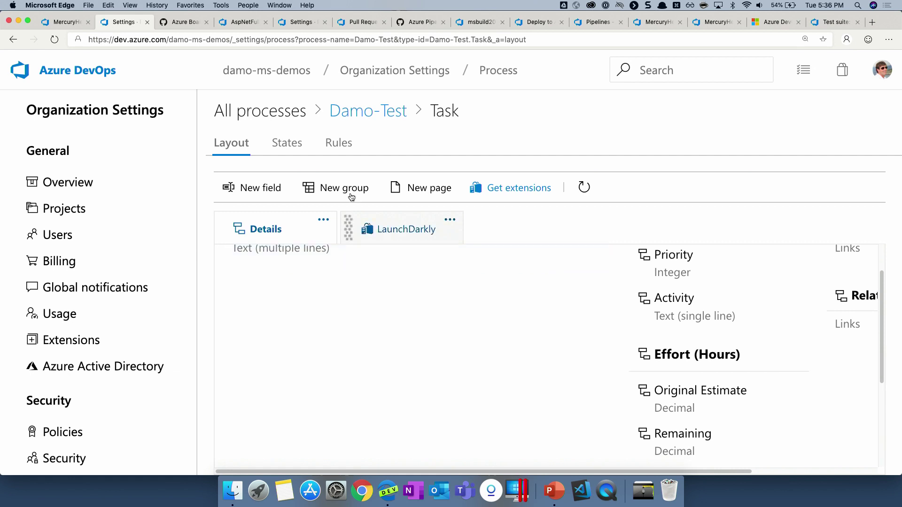
# View the form for adding a field to Task, cancel it, and select the Activity field in the layout.
pyautogui.click(263, 188)
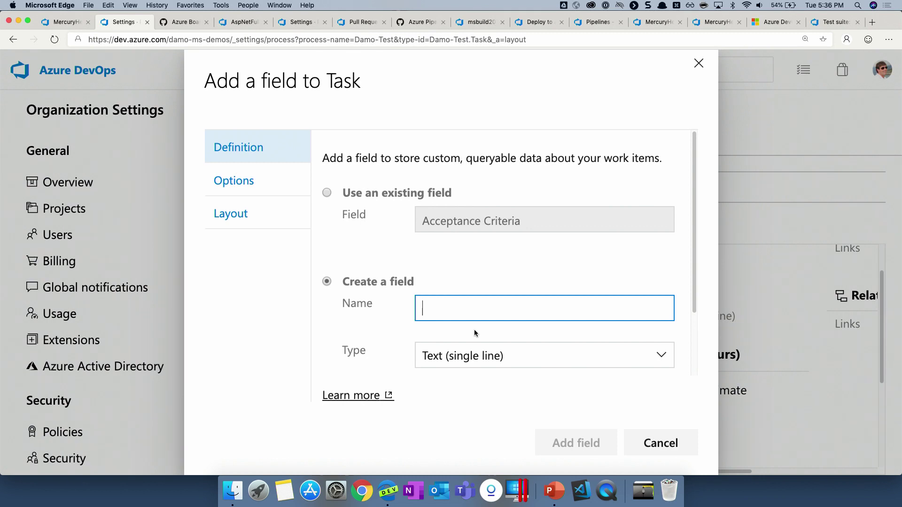
pyautogui.click(658, 441)
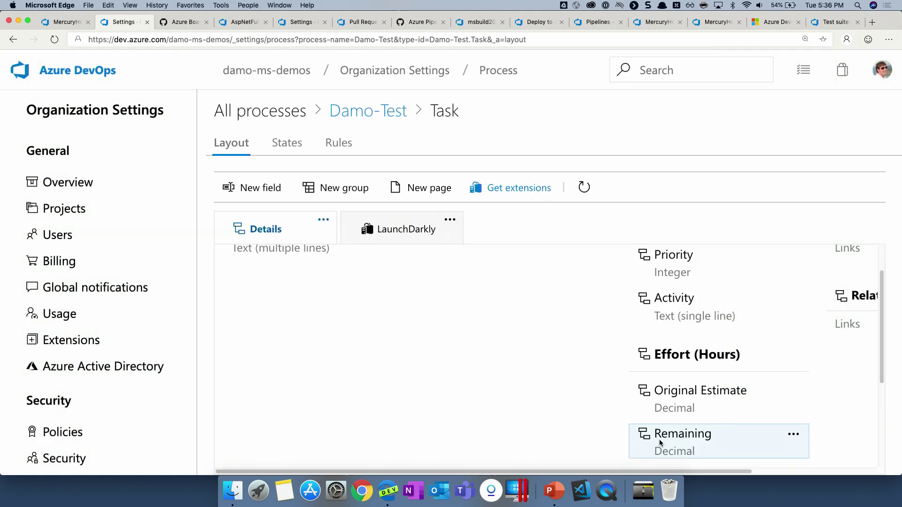
pyautogui.click(674, 314)
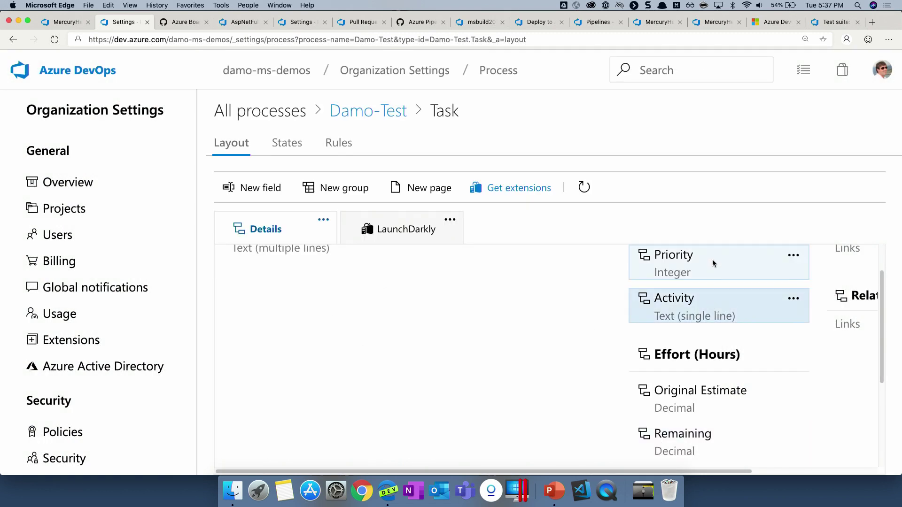
# Review the workflow states and the rules defined for the Task work item type.
pyautogui.click(296, 150)
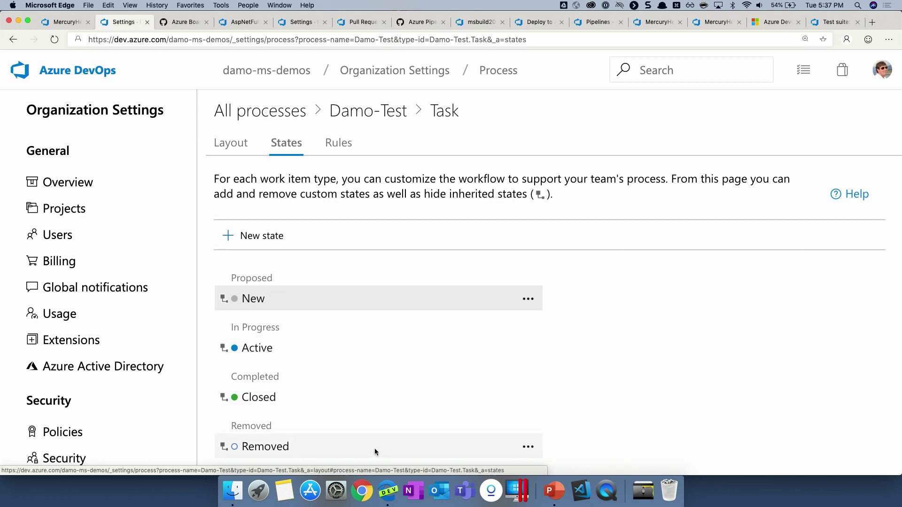
pyautogui.click(338, 143)
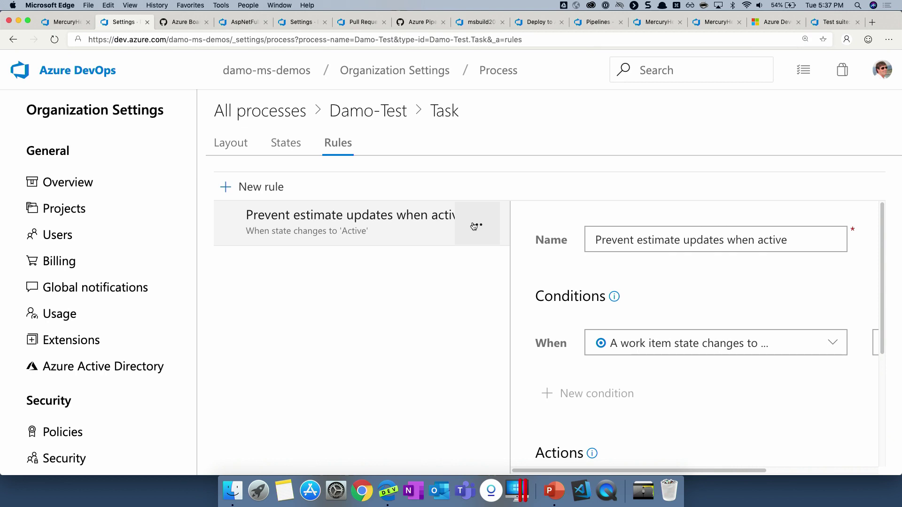
# View the Azure Boards listing on GitHub Marketplace and browse the commit history of the AspNetFull master branch.
pyautogui.click(180, 24)
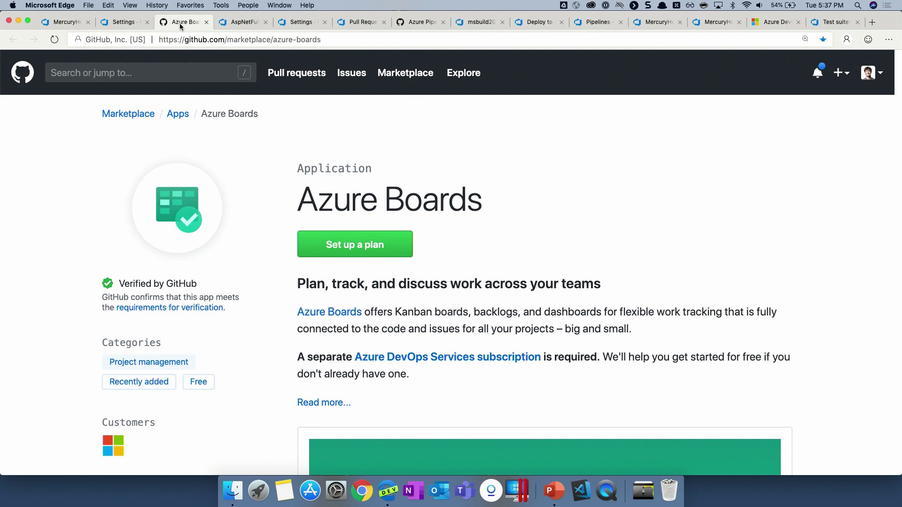
pyautogui.click(251, 22)
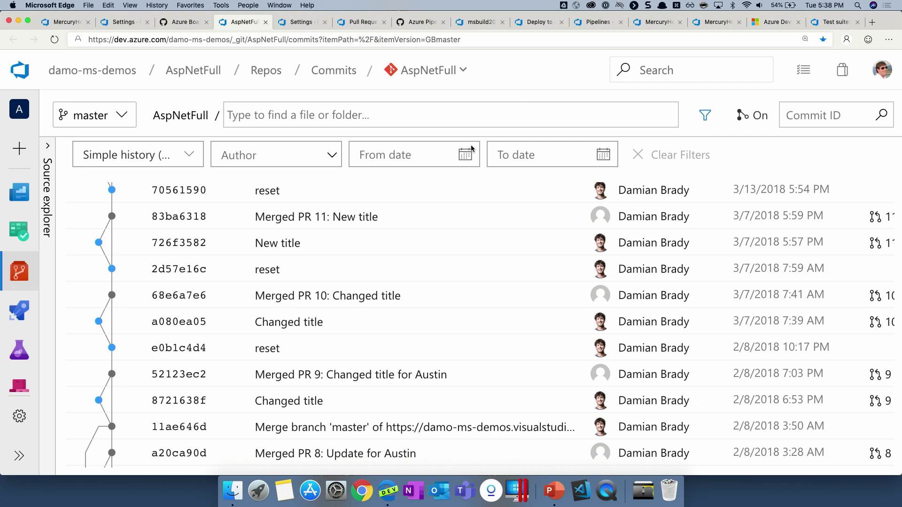
pyautogui.scroll(-3, 69, 292)
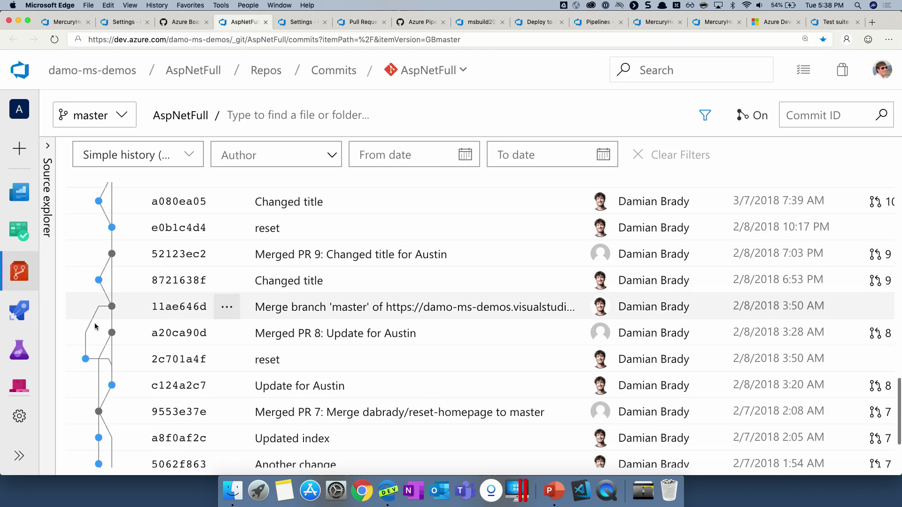
pyautogui.scroll(-1, 102, 289)
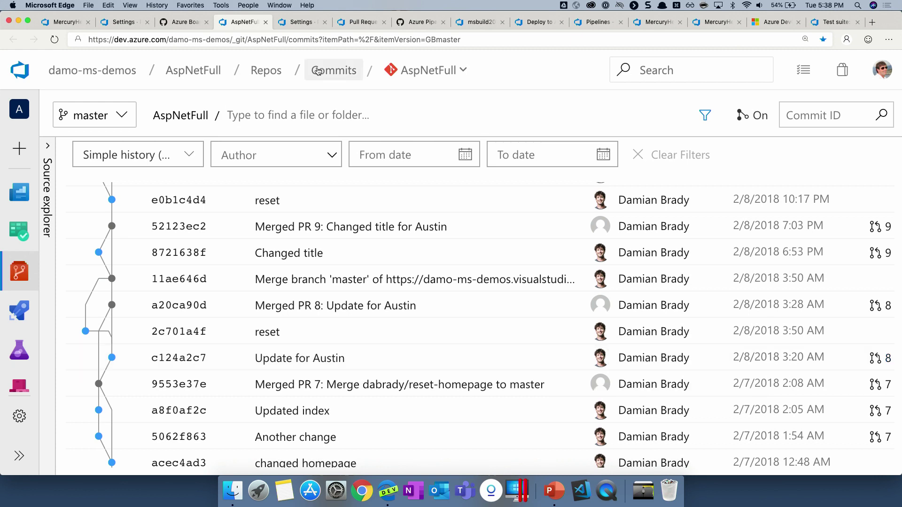
# Review the branch policies for AspNetFull master, including build validation, status policies and automatic reviewers.
pyautogui.click(301, 22)
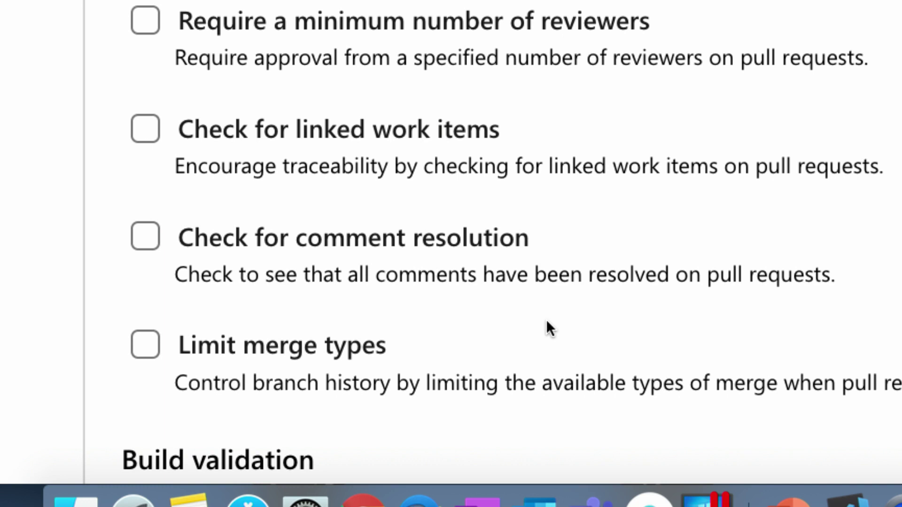
pyautogui.scroll(-6, 548, 324)
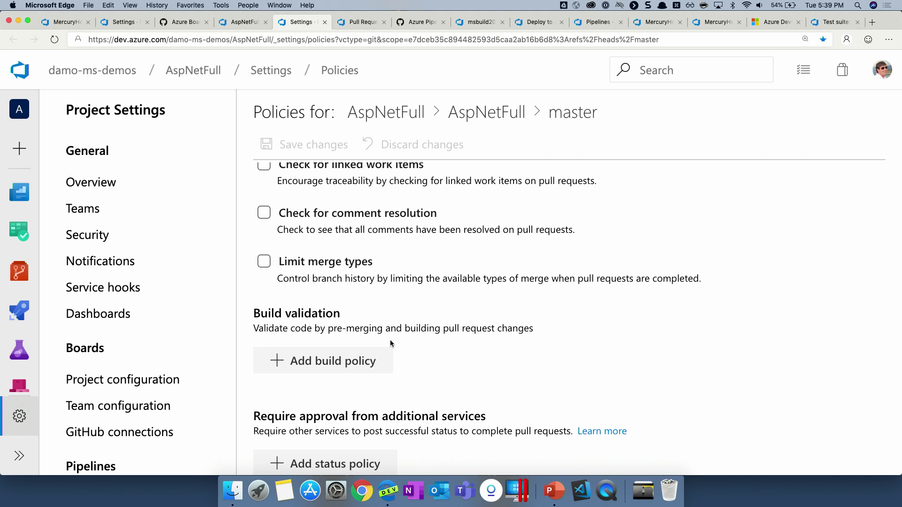
pyautogui.scroll(-5, 390, 341)
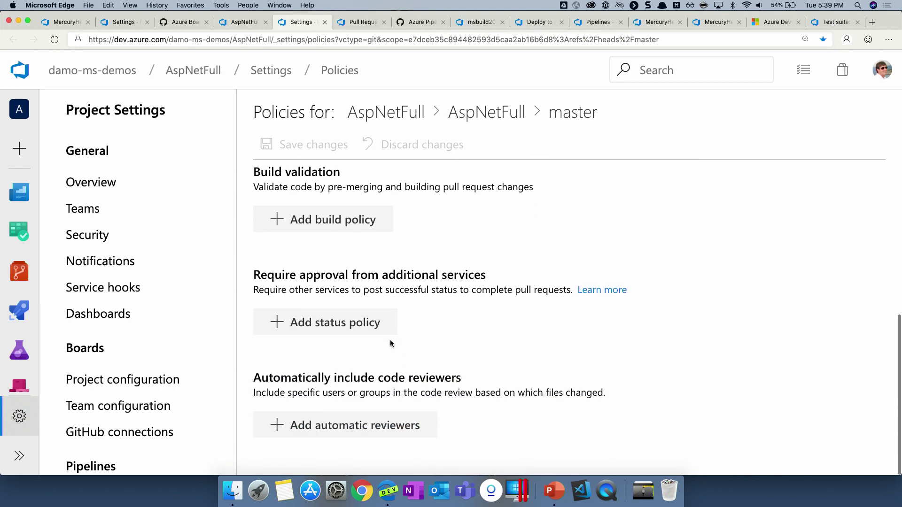
# Enlarge the pull request "A new feature with some issues" and examine its required policies and the Money.cs vulnerability comment.
pyautogui.click(359, 23)
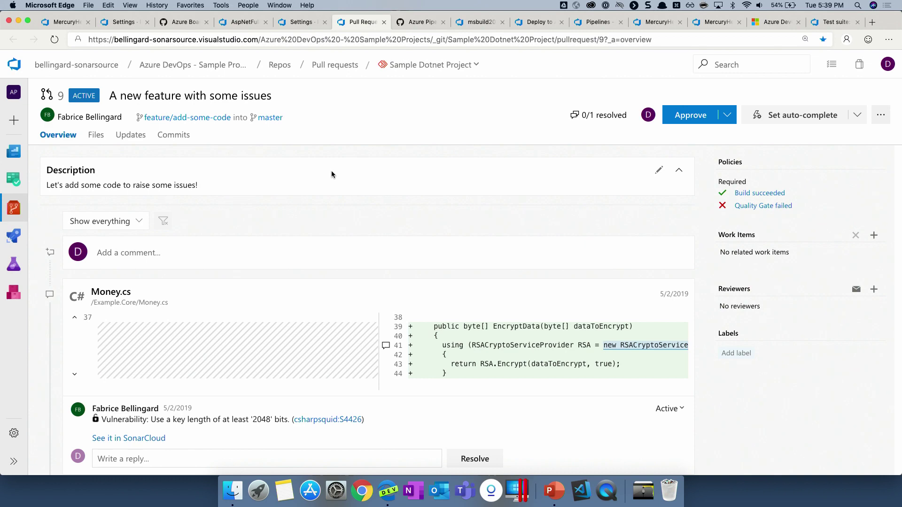
pyautogui.press('super+equal')
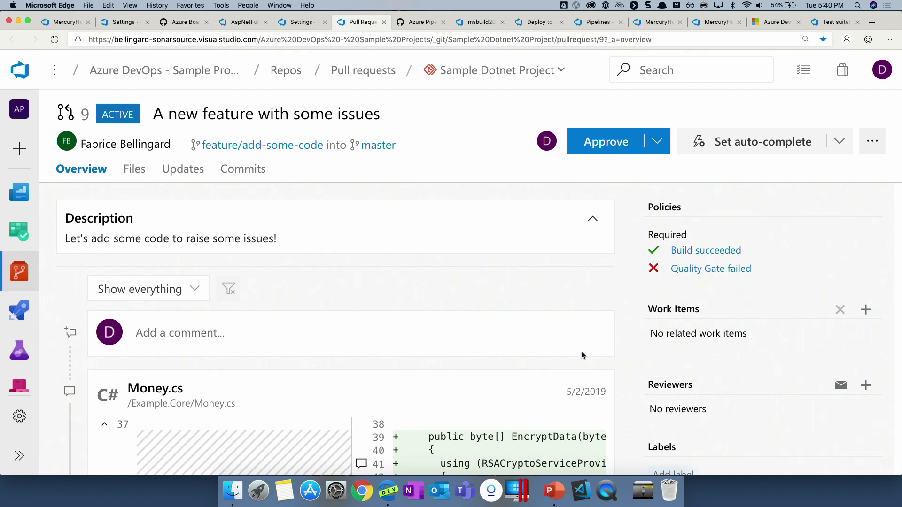
pyautogui.scroll(-5, 485, 376)
pyautogui.hscroll(10, 490, 317)
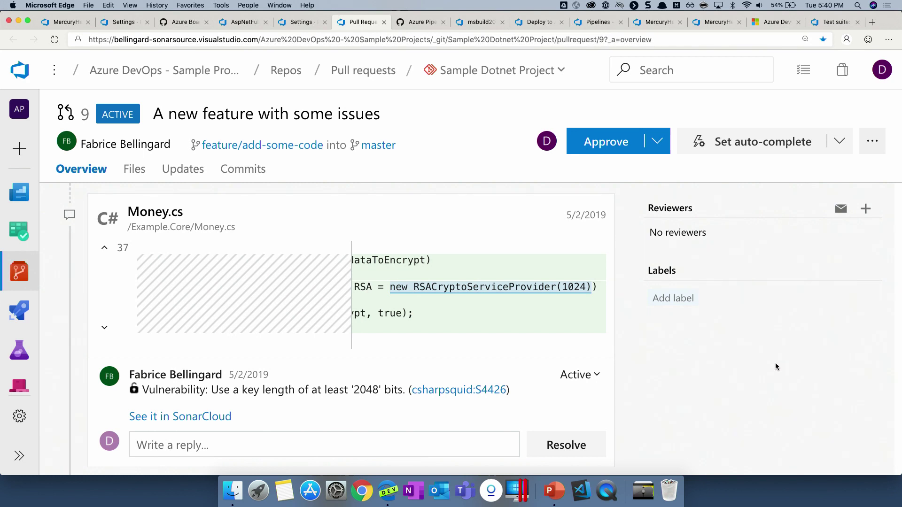
pyautogui.scroll(5, 776, 363)
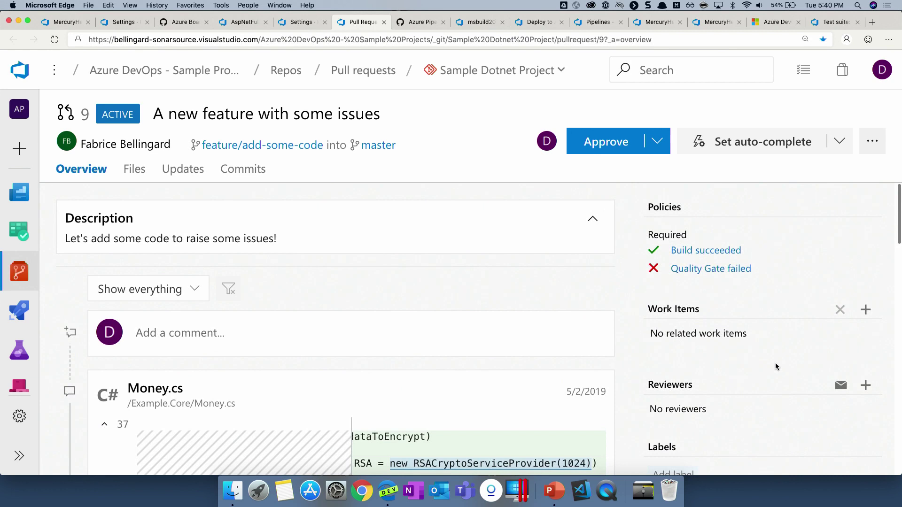
# Open the pull request's Quality Gate report in SonarCloud and return to the AspNetFull master branch policies.
pyautogui.click(700, 273)
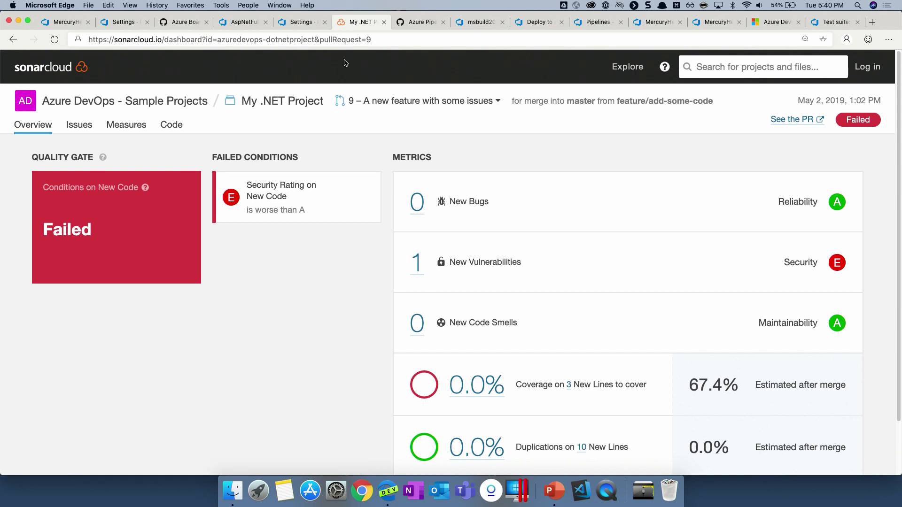
pyautogui.click(300, 24)
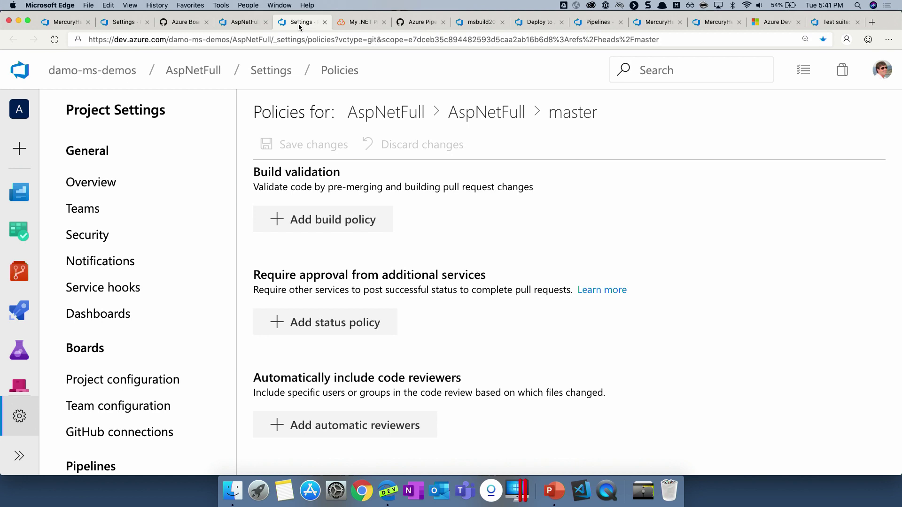
# Review the Azure Pipelines listing on GitHub Marketplace, from its overview to the pricing and setup section.
pyautogui.click(429, 23)
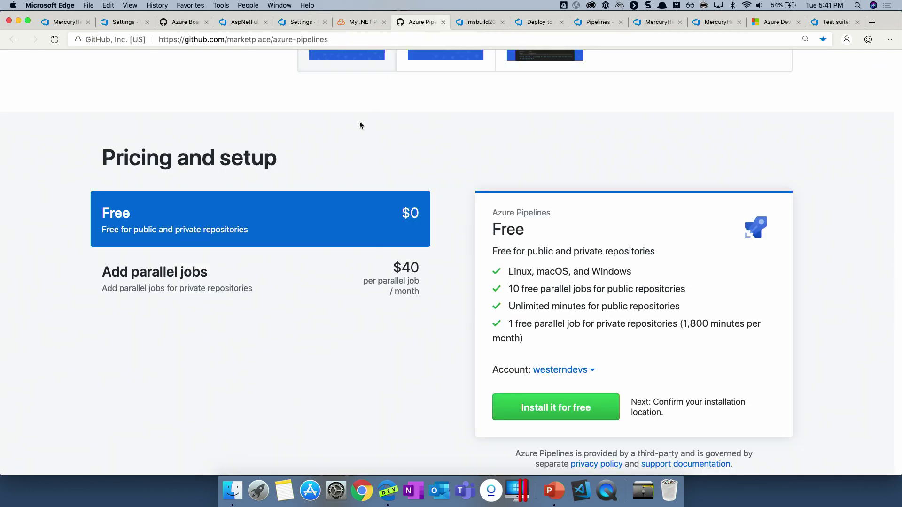
pyautogui.scroll(15, 433, 154)
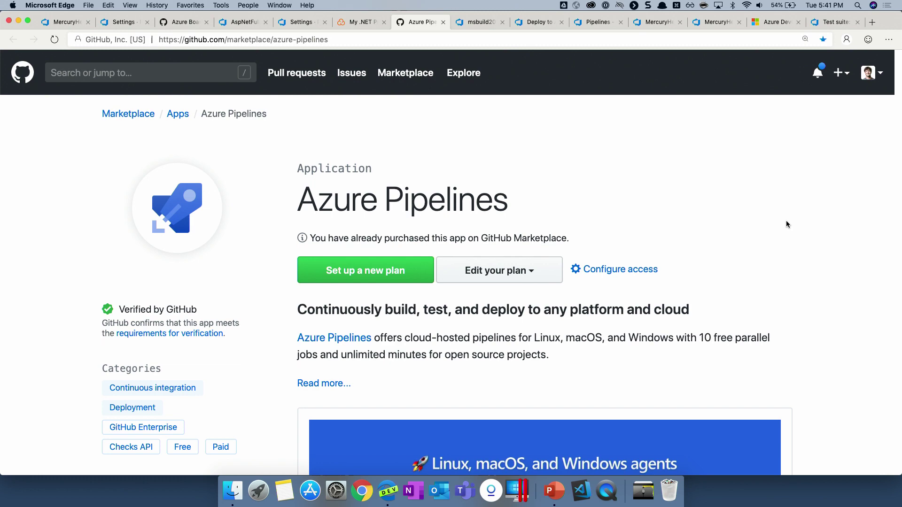
pyautogui.scroll(-20, 785, 221)
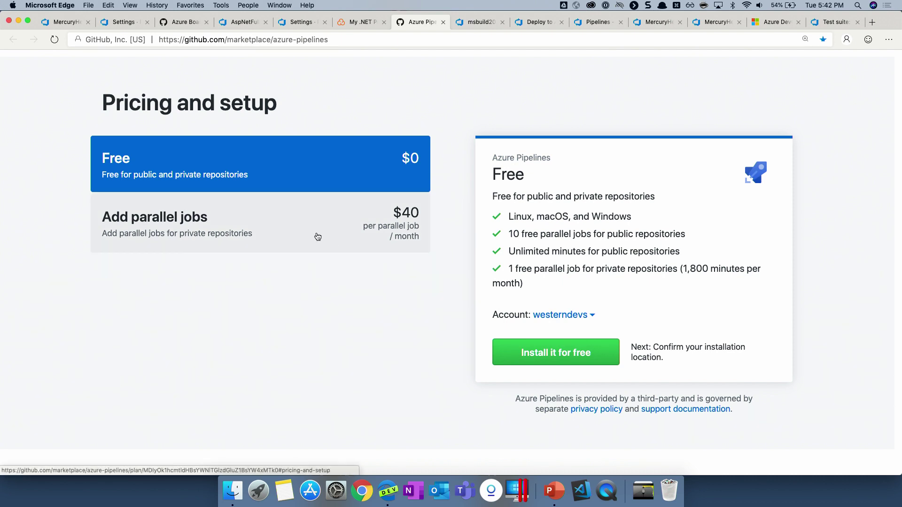
# Look through the available agent pools for the msbuild2019-python - CI pipeline and close the list without choosing another.
pyautogui.click(480, 22)
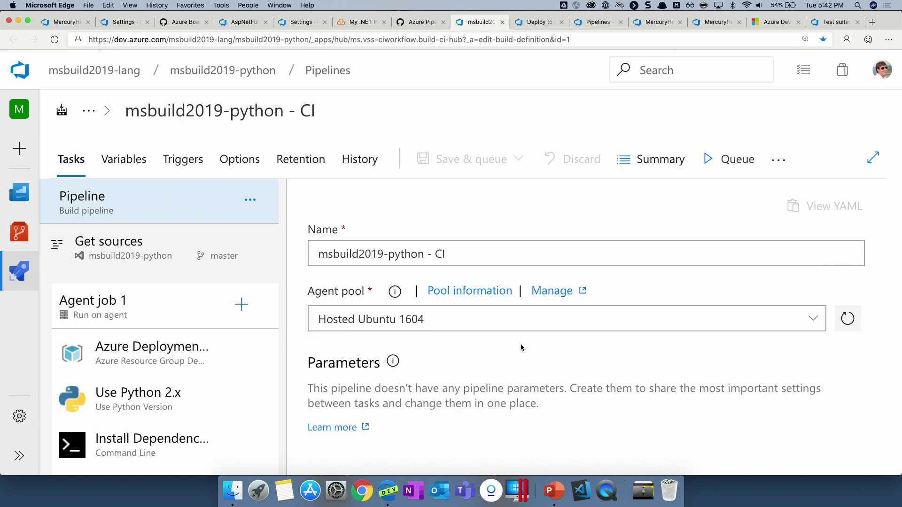
pyautogui.click(819, 323)
pyautogui.scroll(-2, 508, 373)
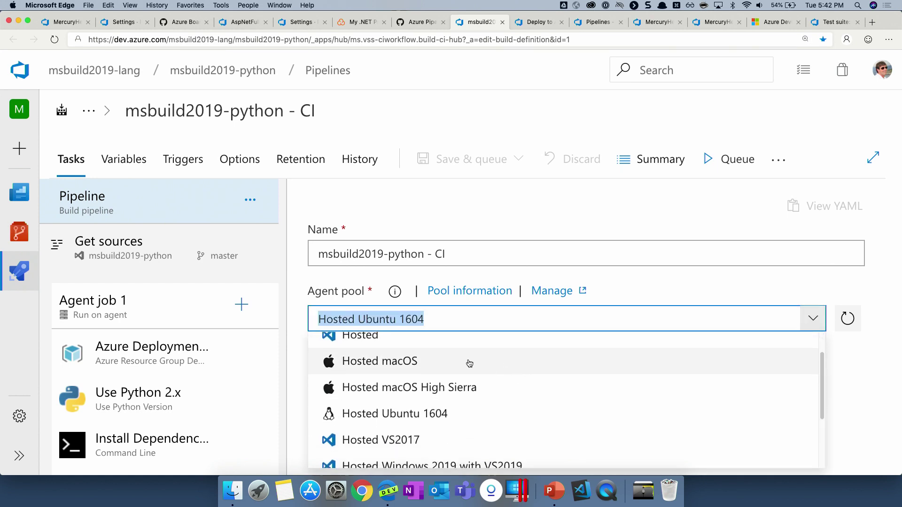
pyautogui.scroll(-1, 550, 398)
pyautogui.scroll(-3, 551, 399)
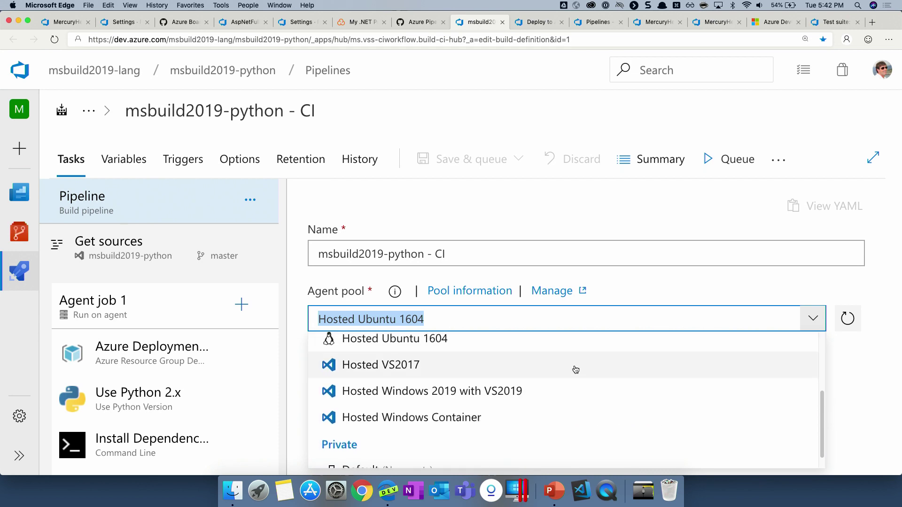
pyautogui.scroll(-1, 575, 397)
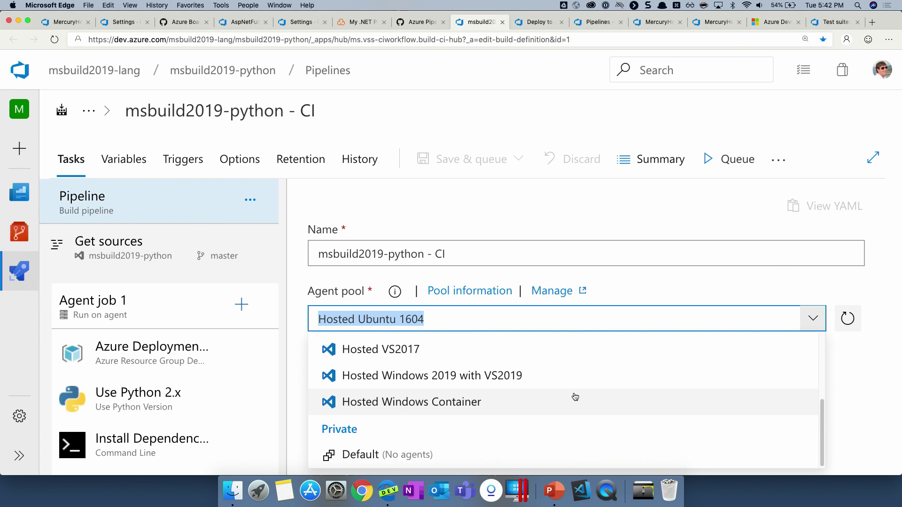
pyautogui.click(300, 367)
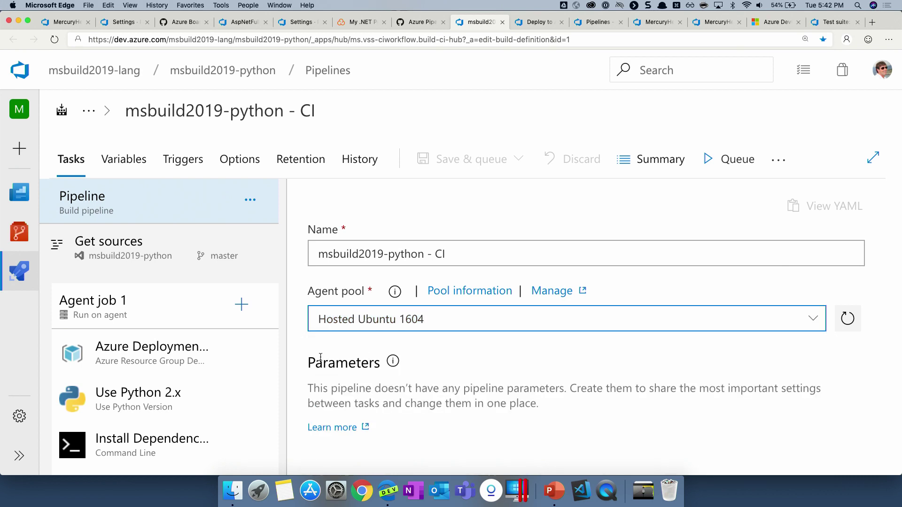
# Look through the Agent job 1 tasks of the msbuild2019-python - CI pipeline down to the artifact publishing task.
pyautogui.scroll(-4, 160, 293)
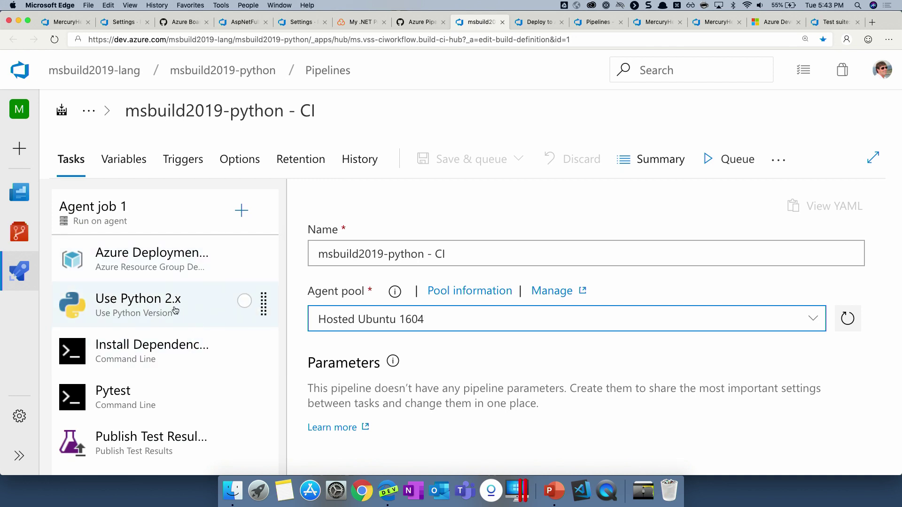
pyautogui.scroll(-10, 175, 310)
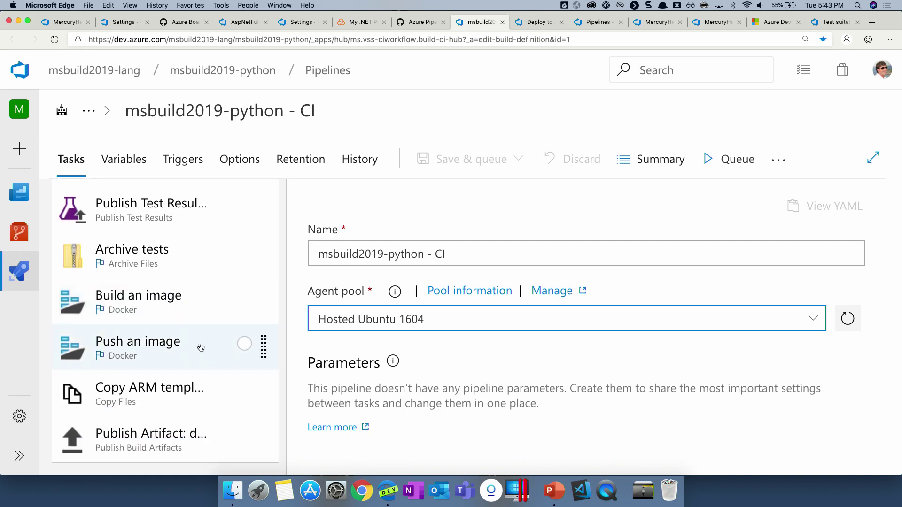
# Examine the Build and Deploy stages in the Deploy to AKS pipeline's deploy.yml.
pyautogui.click(530, 23)
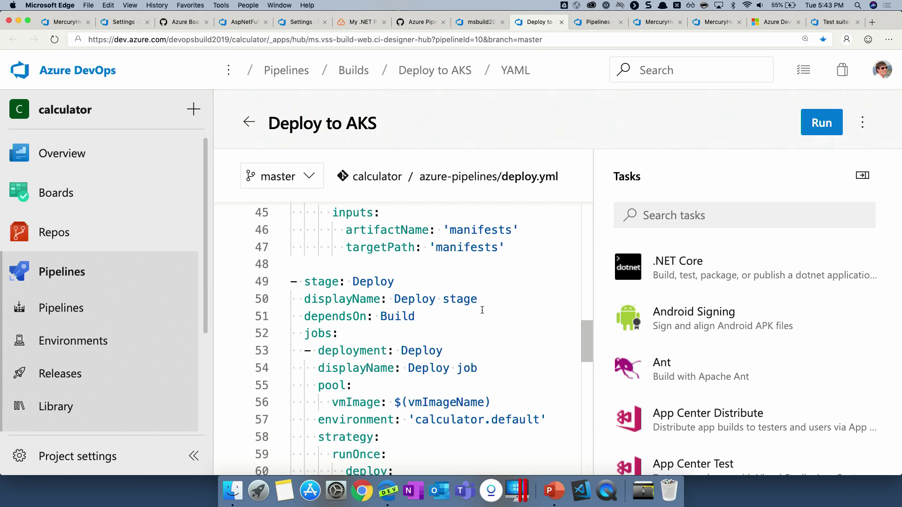
pyautogui.scroll(10, 470, 298)
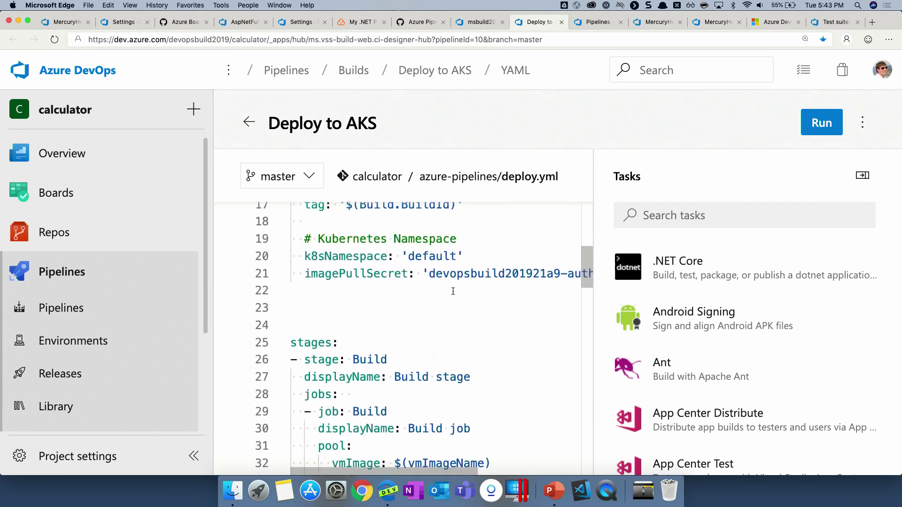
pyautogui.scroll(-2, 453, 291)
pyautogui.click(416, 319)
pyautogui.scroll(-5, 442, 325)
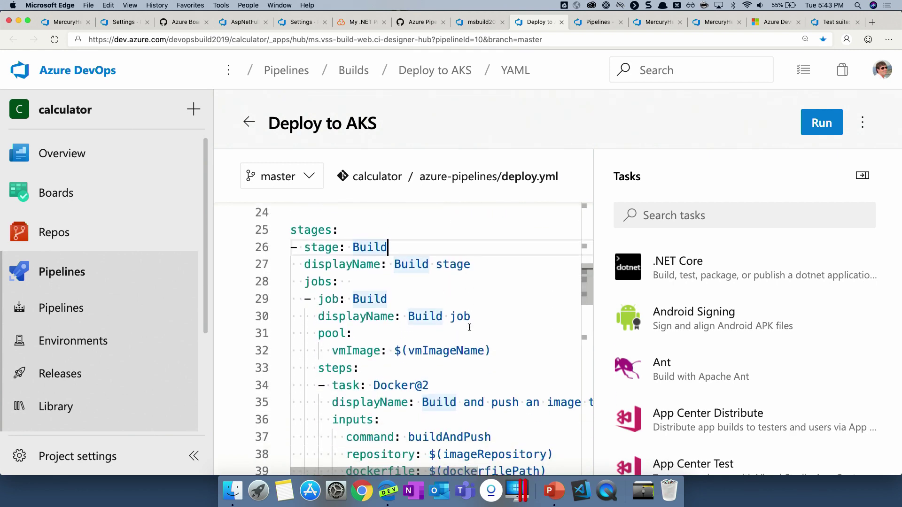
pyautogui.scroll(-8, 469, 328)
pyautogui.click(444, 245)
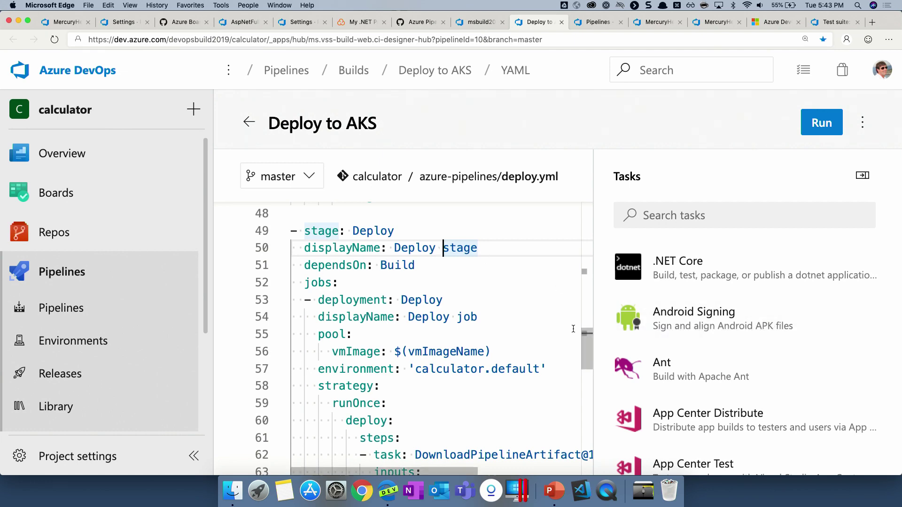
# Open the .NET Core task's settings for the end of deploy.yml and set its command to publish.
pyautogui.scroll(-10, 573, 329)
pyautogui.click(459, 278)
pyautogui.click(740, 262)
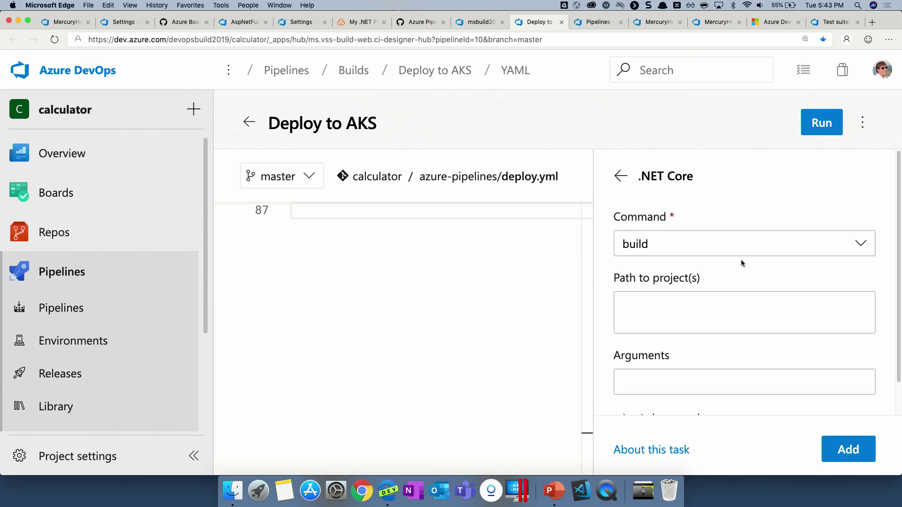
pyautogui.click(840, 243)
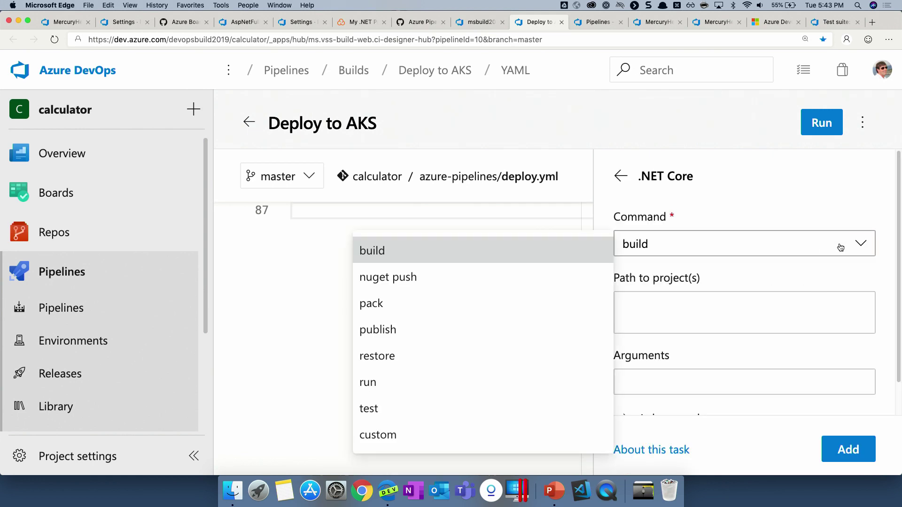
pyautogui.click(494, 333)
pyautogui.scroll(-1, 731, 314)
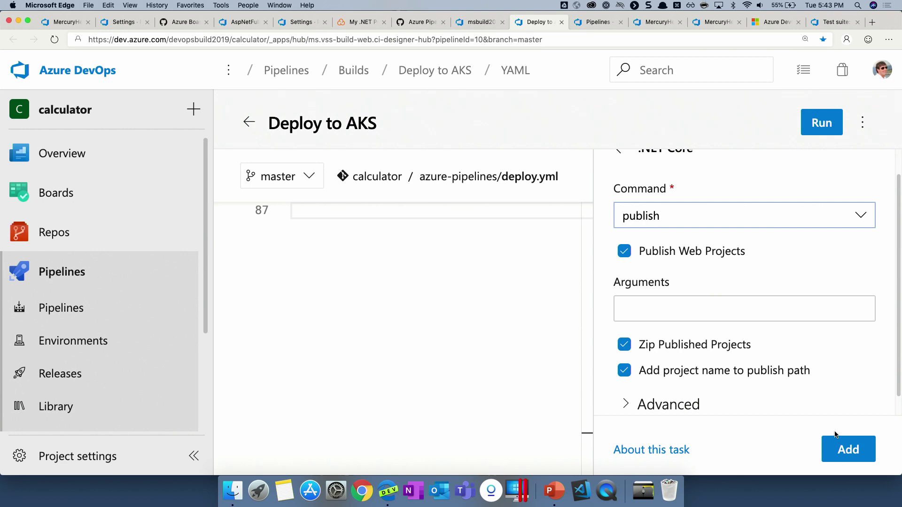
# Open the Test job's log from the jobs list of beastmatch's Deploy to AppCenter run 20190506.6.
pyautogui.click(593, 24)
pyautogui.scroll(-2, 597, 255)
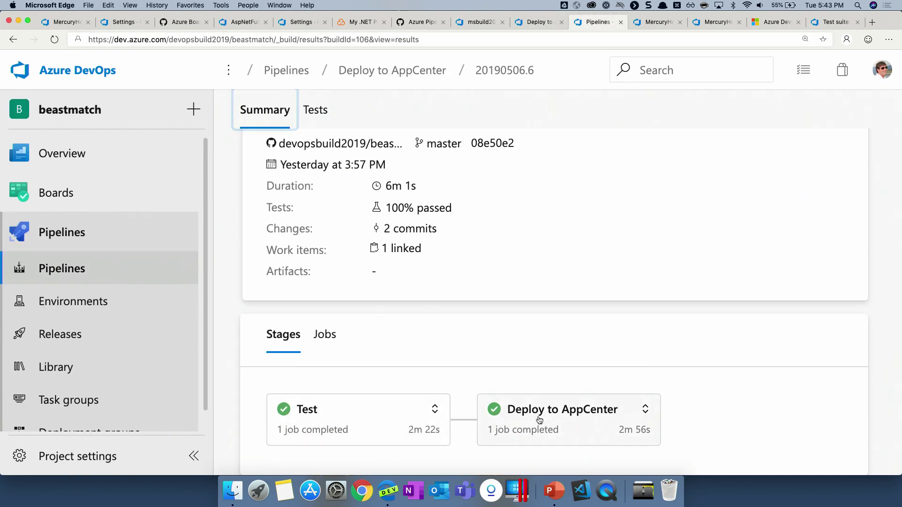
pyautogui.click(324, 348)
pyautogui.click(419, 421)
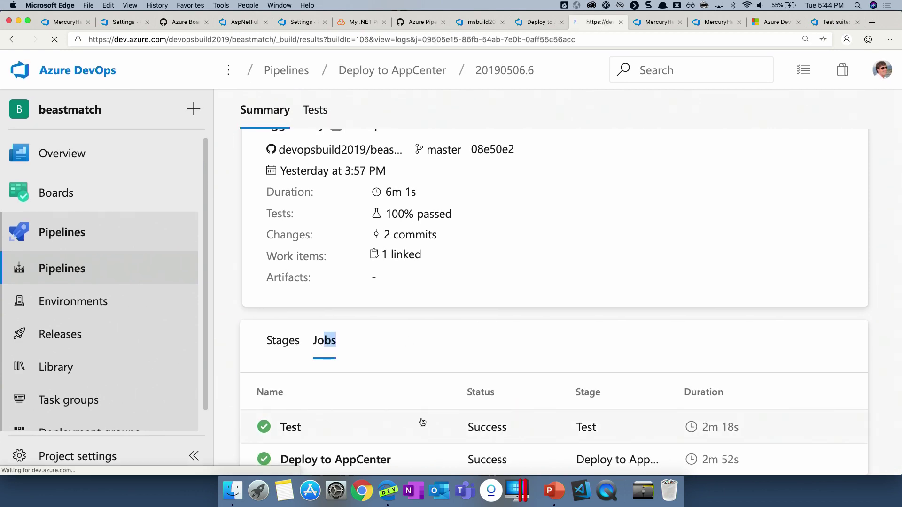
pyautogui.scroll(-3, 636, 298)
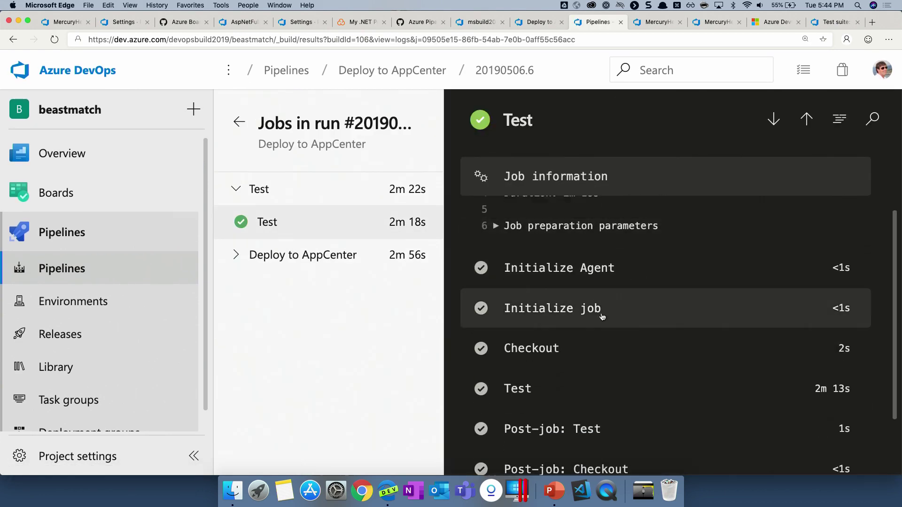
# Expand the Initialize job and Post-job: Test sections of the Test job log and read their output.
pyautogui.click(574, 306)
pyautogui.scroll(-5, 677, 338)
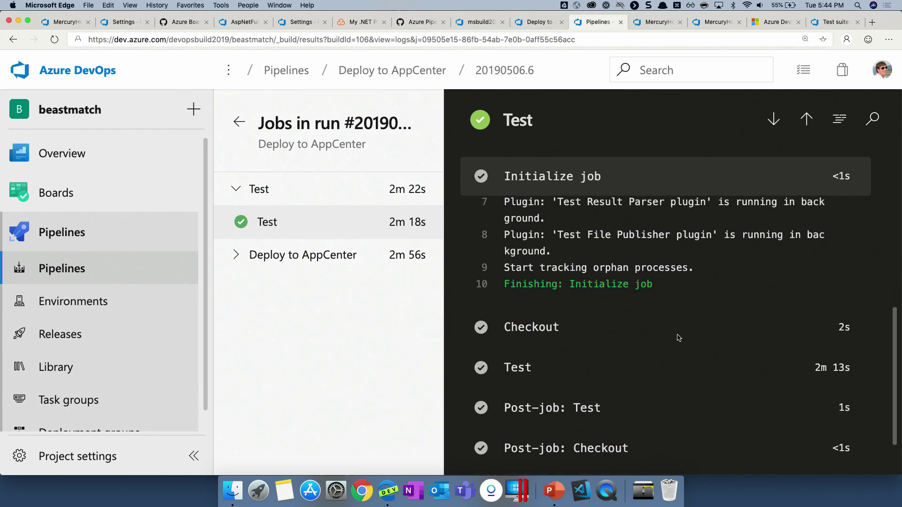
pyautogui.scroll(-2, 658, 348)
pyautogui.click(630, 352)
pyautogui.scroll(-3, 646, 298)
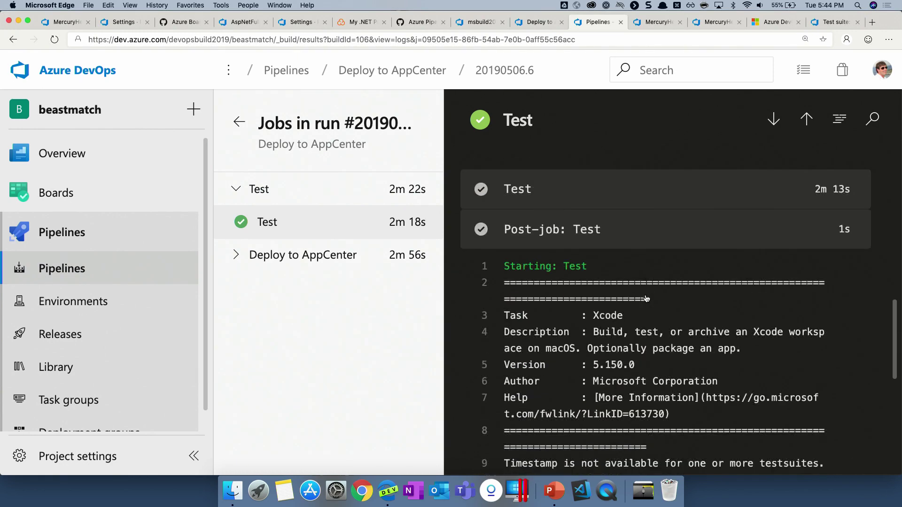
pyautogui.scroll(-5, 646, 299)
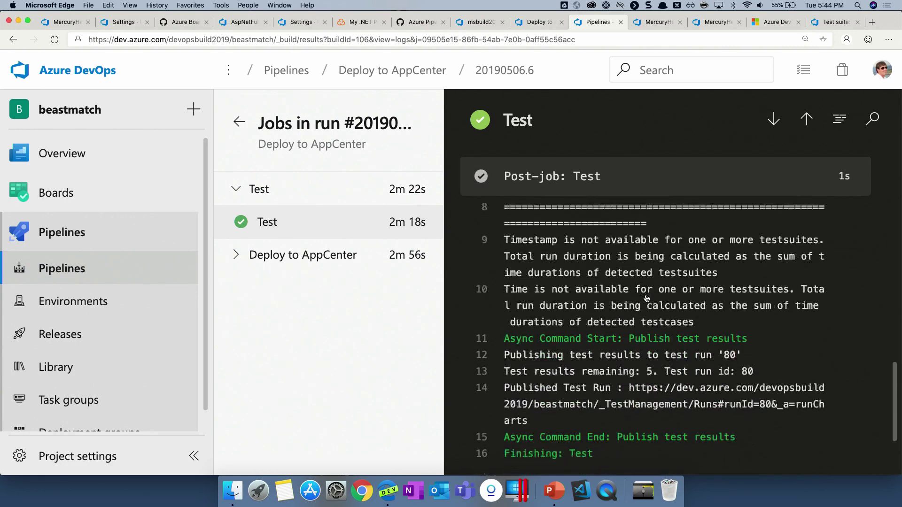
# Revisit the Test stage from the run summary and open the run's test results.
pyautogui.click(239, 122)
pyautogui.scroll(-3, 376, 282)
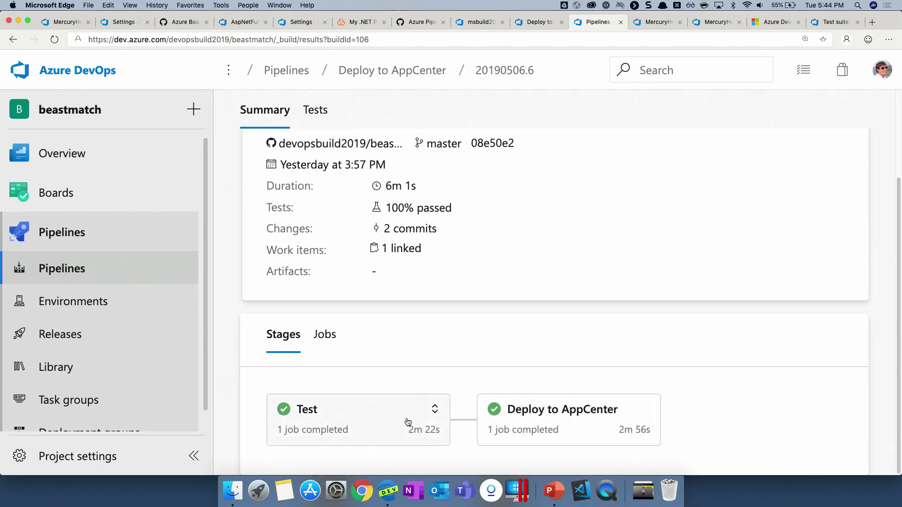
pyautogui.click(409, 422)
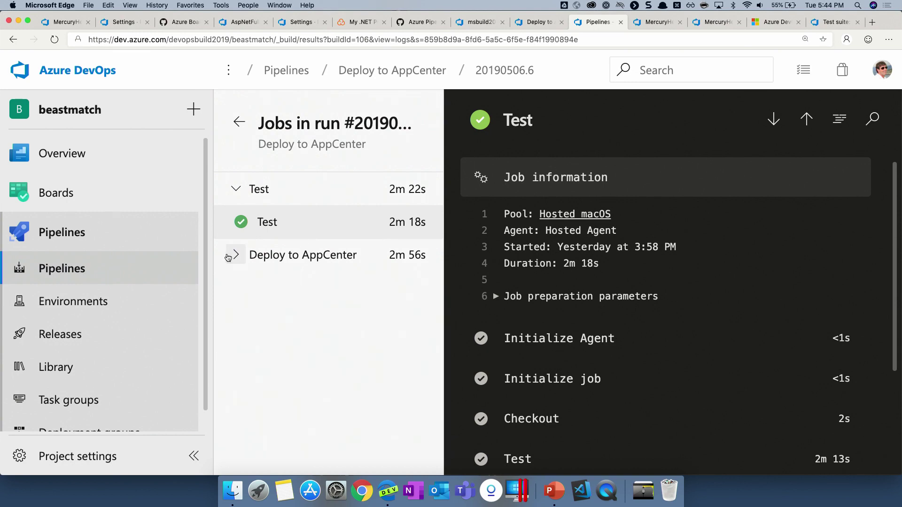
pyautogui.click(239, 122)
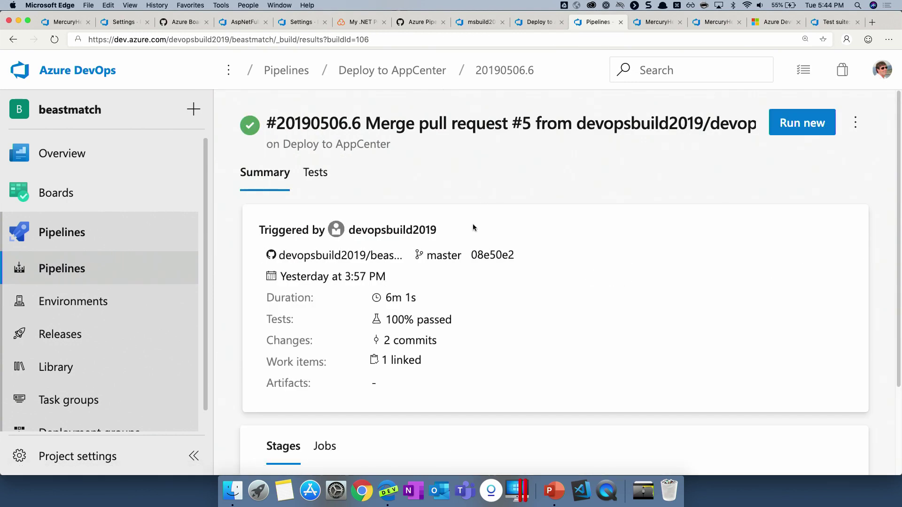
pyautogui.click(315, 173)
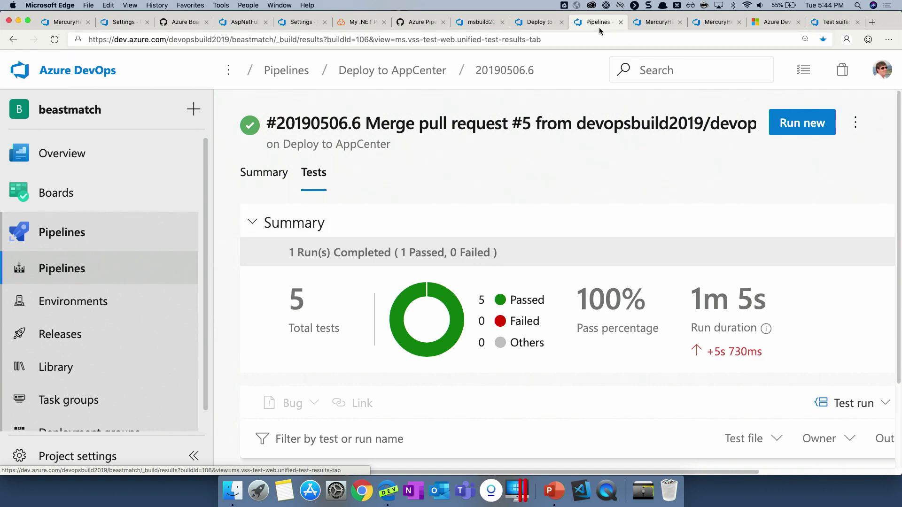
# Enlarge the MercuryHealthAllUpRelease pipeline page and survey its artifacts and its web app, API, mobile and Jenkins stages.
pyautogui.click(646, 26)
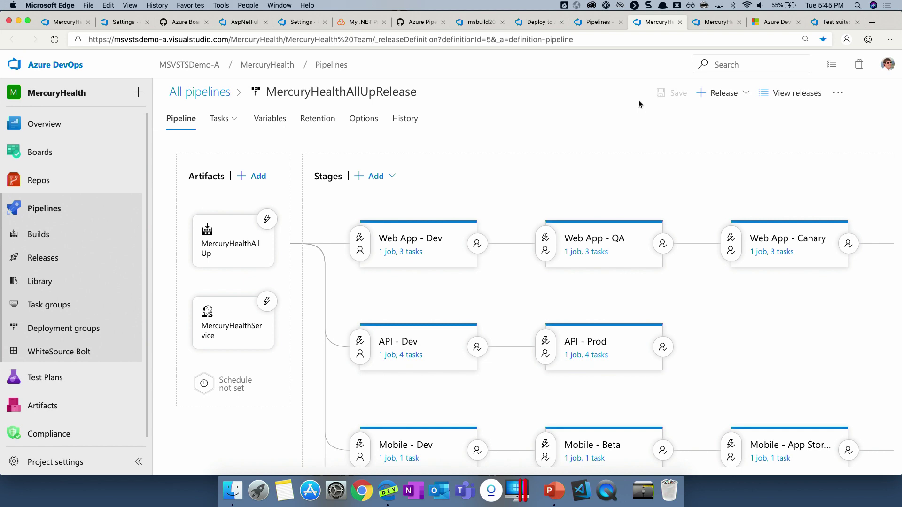
pyautogui.press('super+equal')
pyautogui.scroll(-5, 691, 197)
pyautogui.scroll(-3, 731, 227)
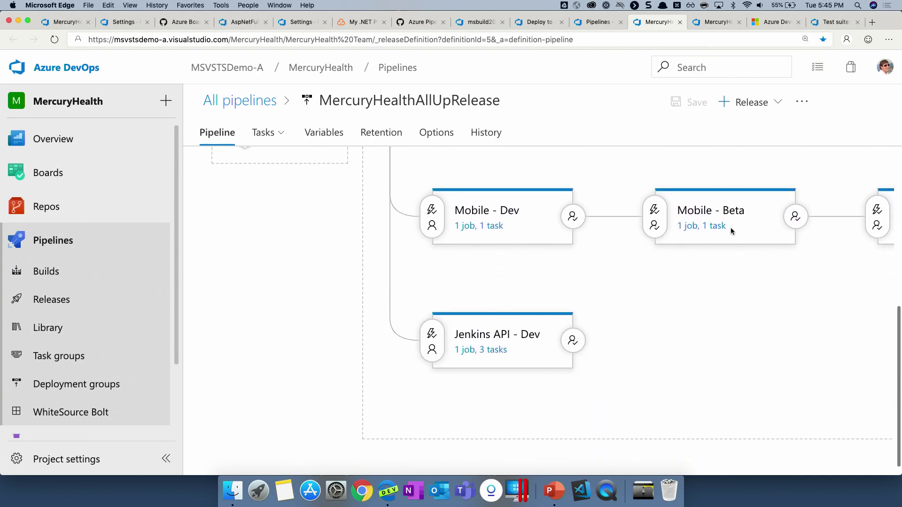
pyautogui.hscroll(5, 634, 314)
pyautogui.hscroll(5, 634, 313)
pyautogui.hscroll(-8, 634, 312)
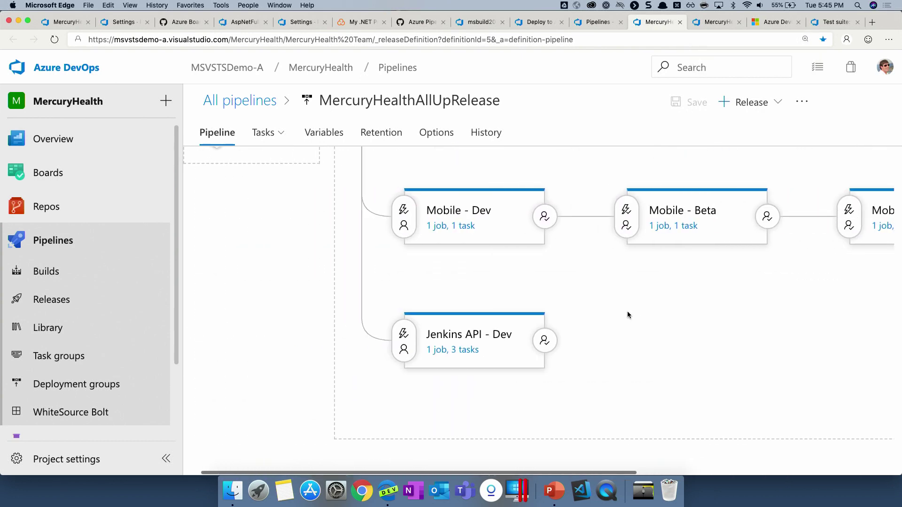
pyautogui.scroll(10, 639, 356)
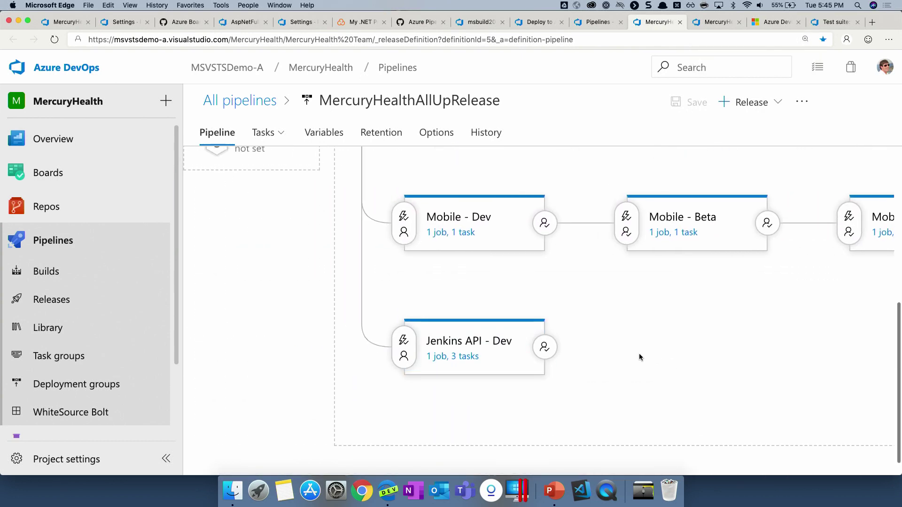
pyautogui.scroll(2, 639, 353)
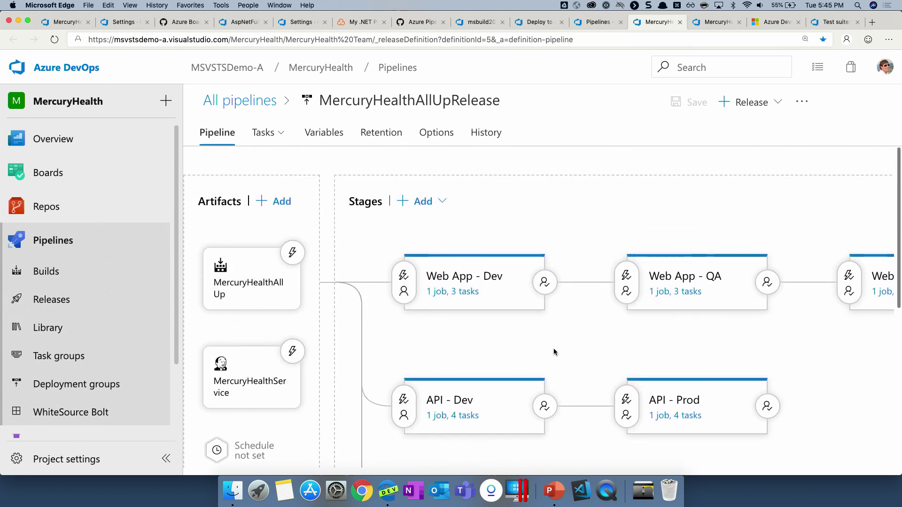
# Display all artifact source types available to the release pipeline and close the form without adding an artifact.
pyautogui.click(289, 211)
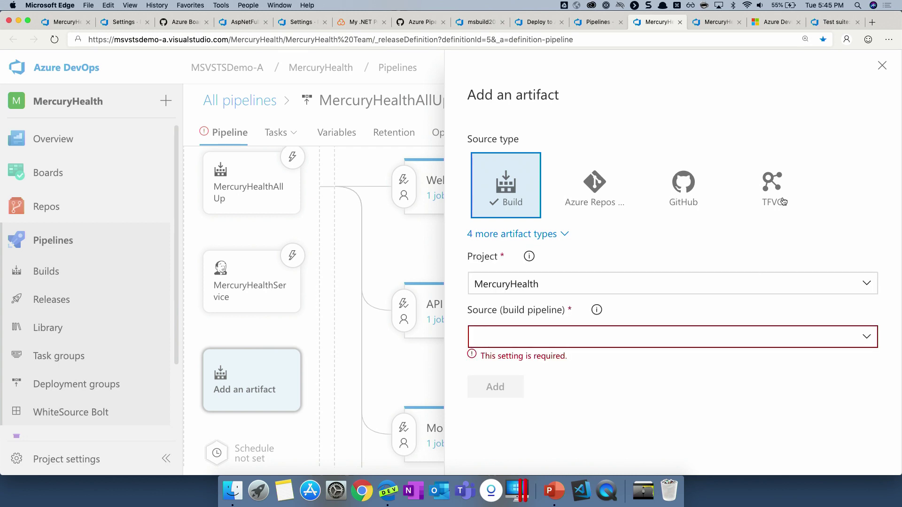
pyautogui.click(507, 234)
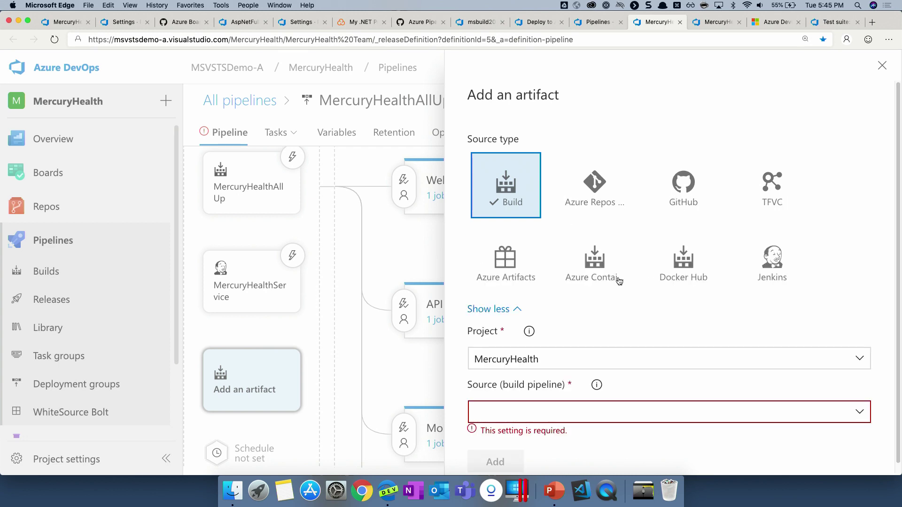
pyautogui.scroll(-1, 618, 280)
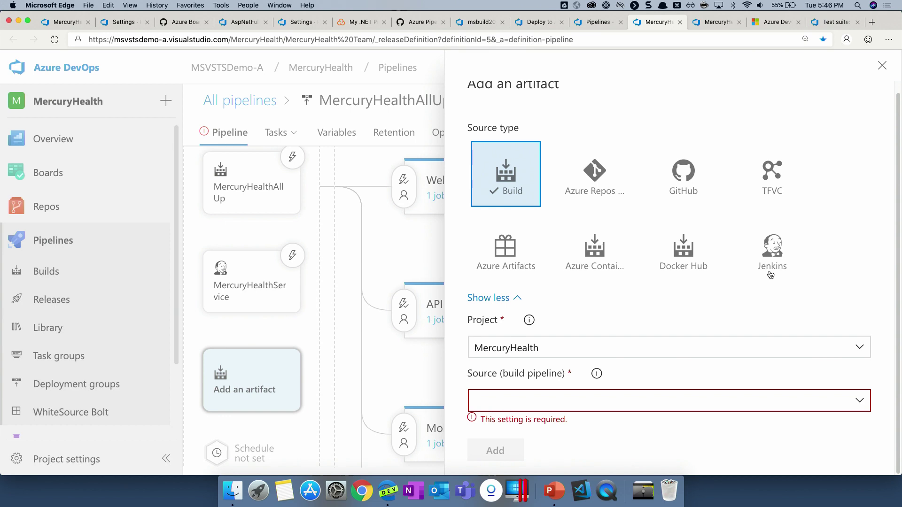
pyautogui.click(883, 65)
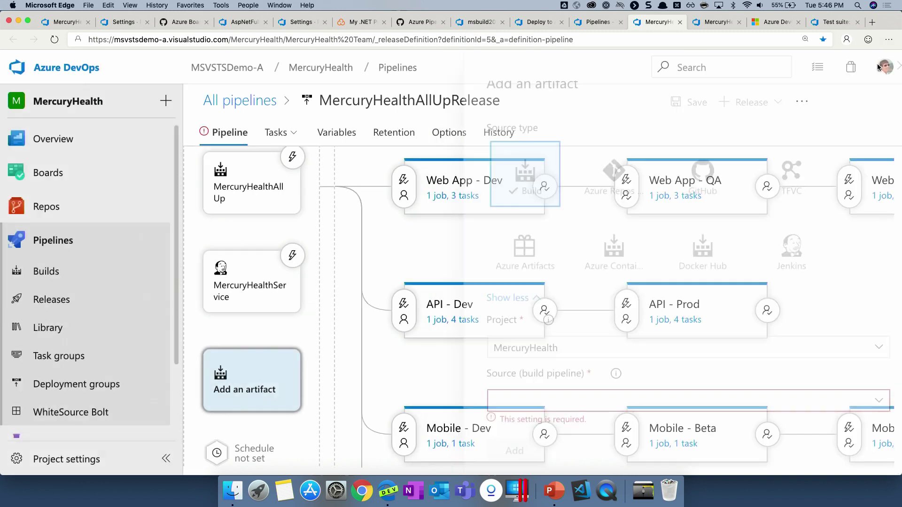
# Open the Web App - Dev stage's deployment tasks.
pyautogui.scroll(-3, 531, 233)
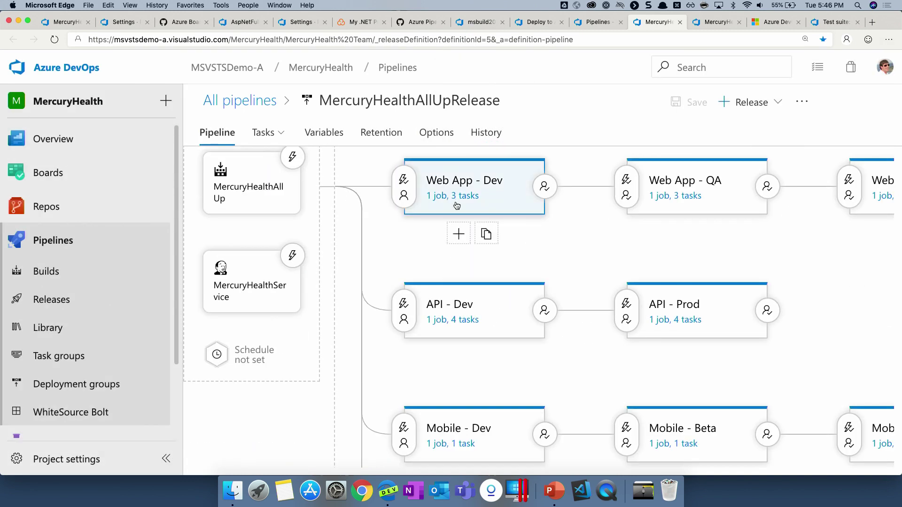
pyautogui.click(459, 199)
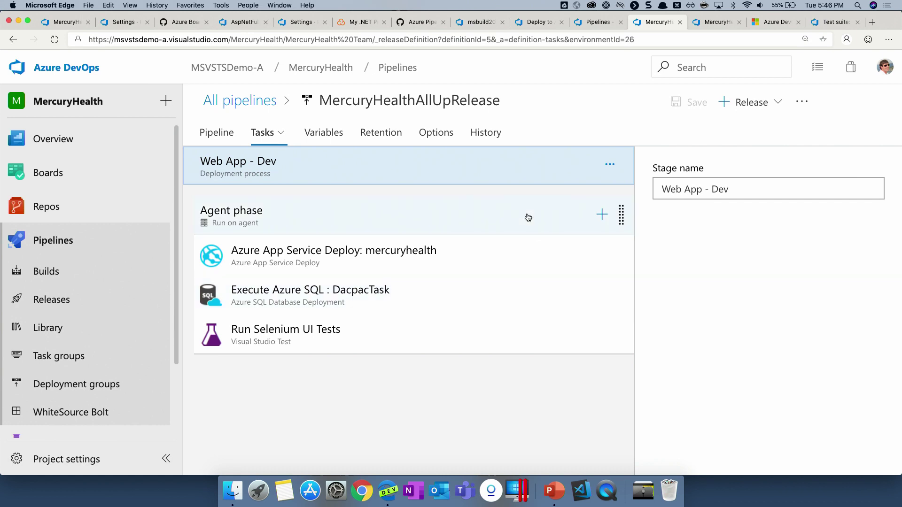
# Check the actions available for DamoTestPackage in MercuryHealth-Feed and open the feed's connection instructions.
pyautogui.click(718, 23)
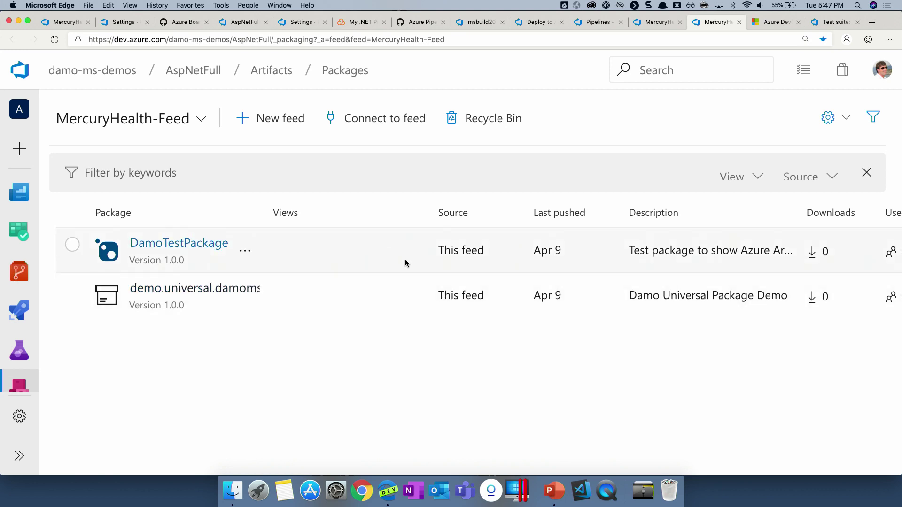
pyautogui.click(245, 254)
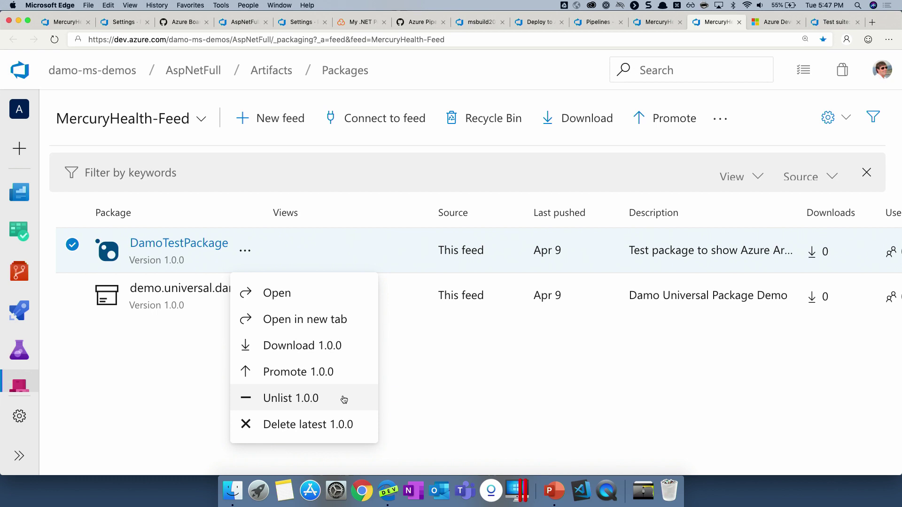
pyautogui.click(390, 125)
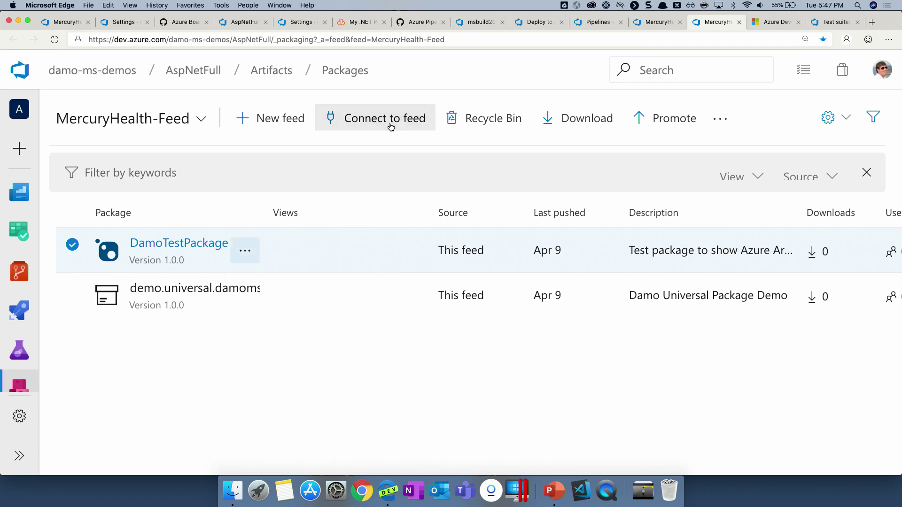
pyautogui.click(389, 125)
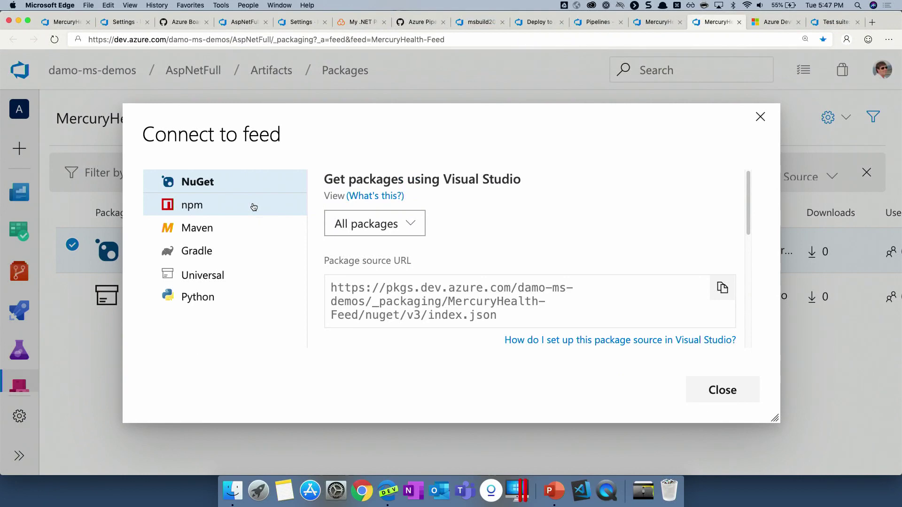
# View the Azure DevOps pricing page and check which suite types can be added to the Meal Release test plan.
pyautogui.click(782, 23)
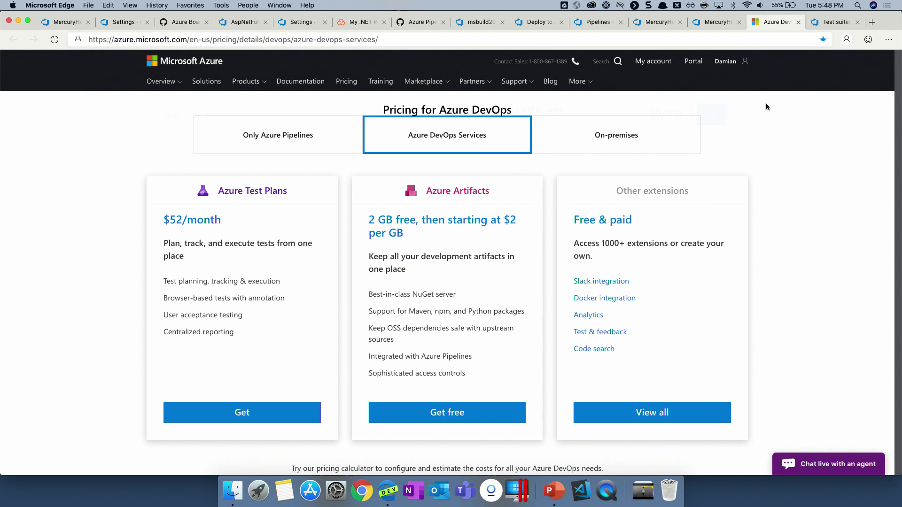
pyautogui.click(837, 26)
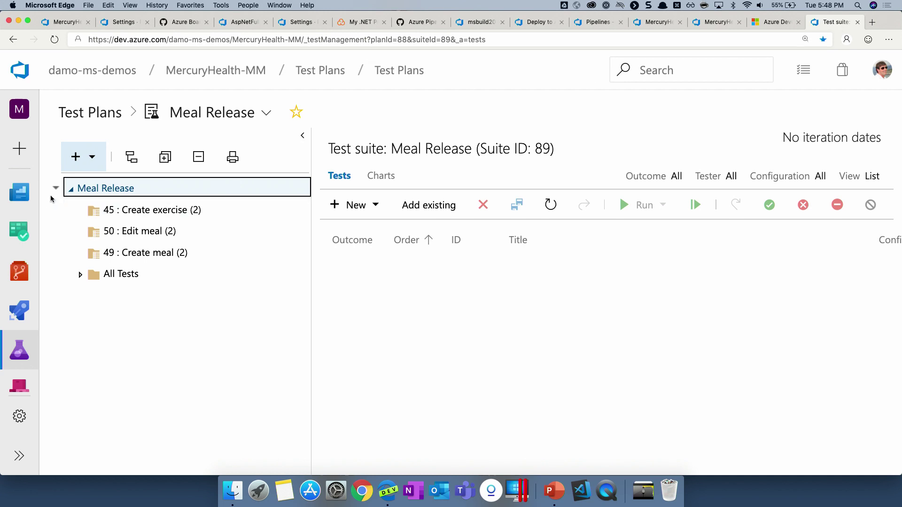
pyautogui.click(101, 167)
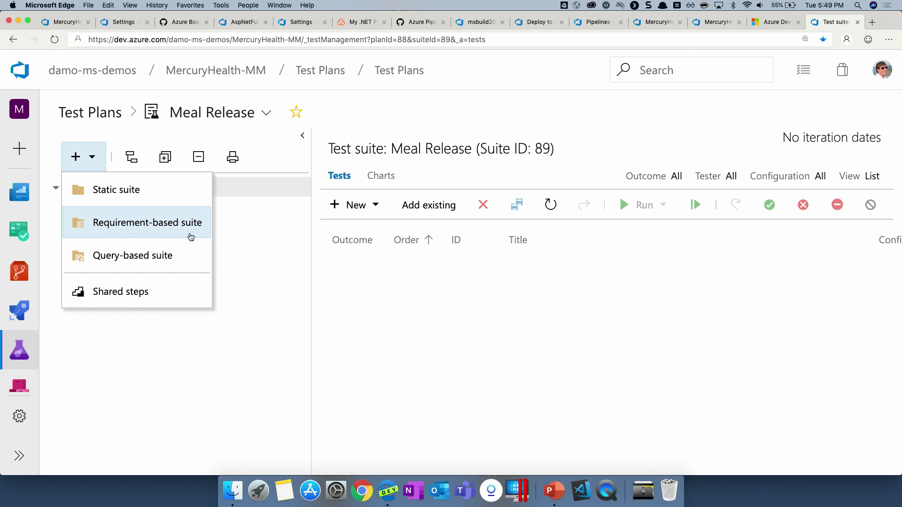
pyautogui.click(243, 409)
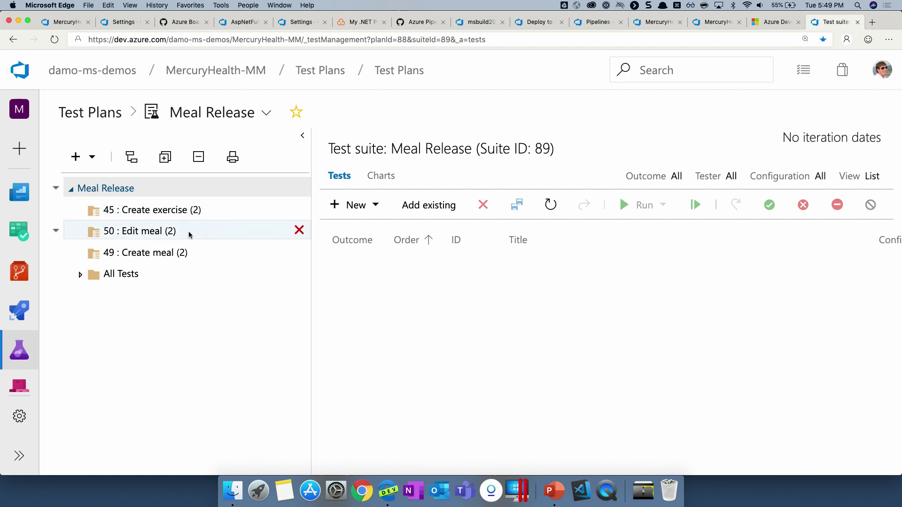
# Browse the Create meal and Create exercise test suites and start a run of the Create exercise repo test.
pyautogui.click(202, 257)
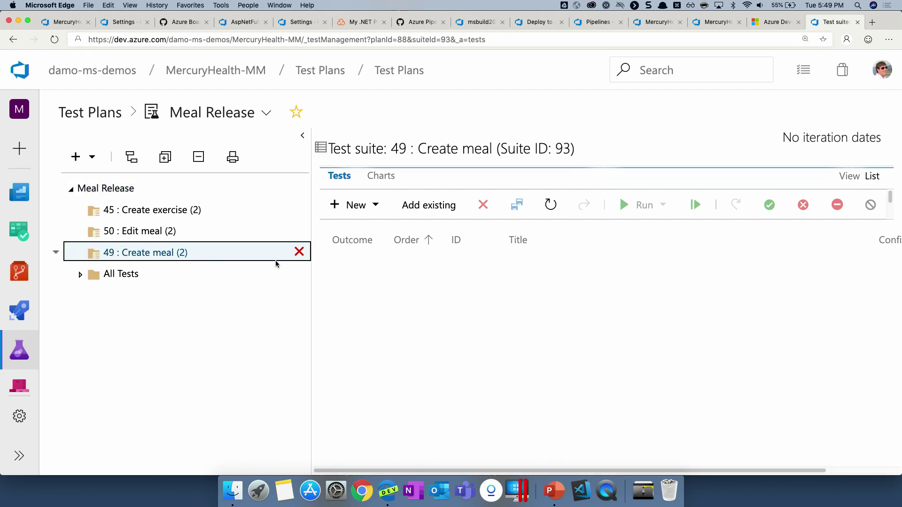
pyautogui.click(230, 214)
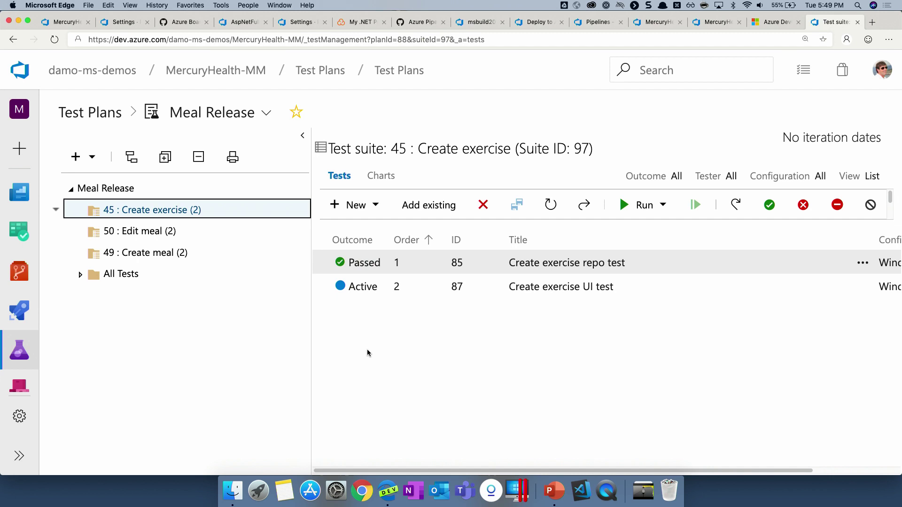
pyautogui.click(663, 205)
pyautogui.click(688, 239)
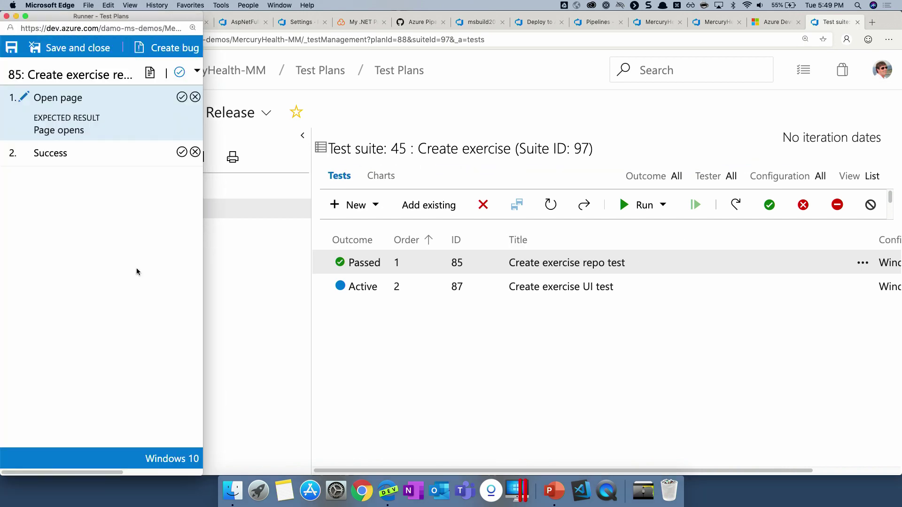
# Pass the Open page and Success steps, mark the Create exercise repo test as passed, and save and close the run.
pyautogui.click(181, 97)
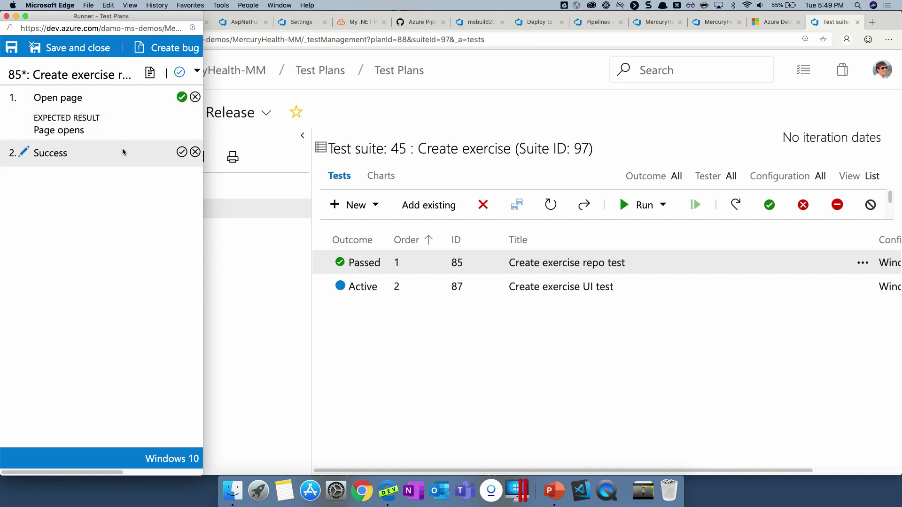
pyautogui.click(182, 151)
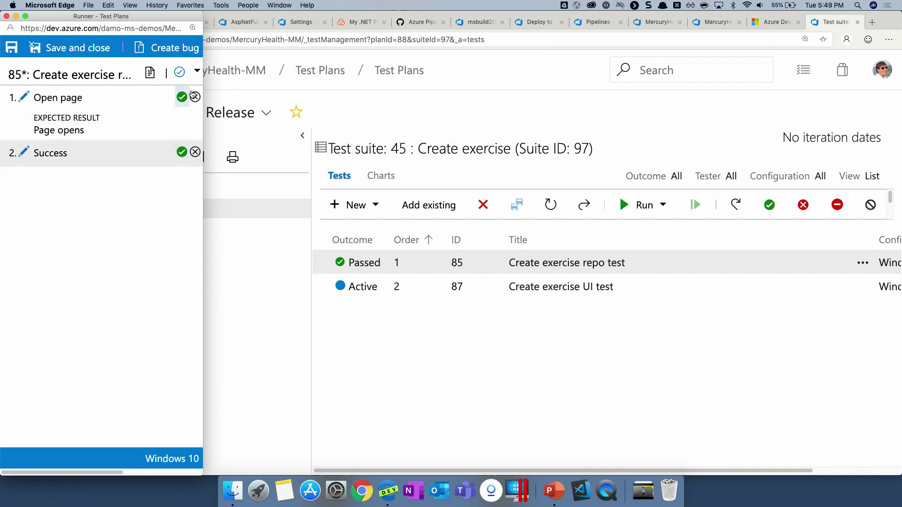
pyautogui.click(196, 70)
pyautogui.click(140, 100)
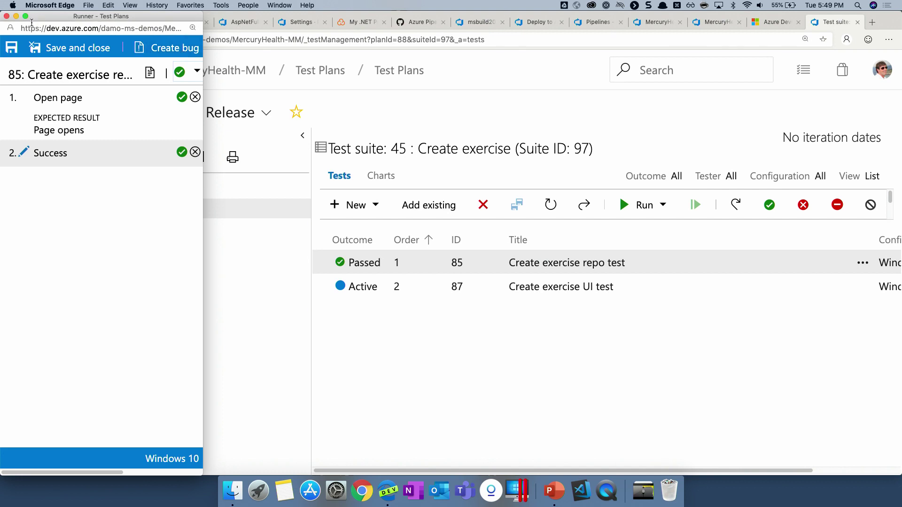
pyautogui.click(76, 53)
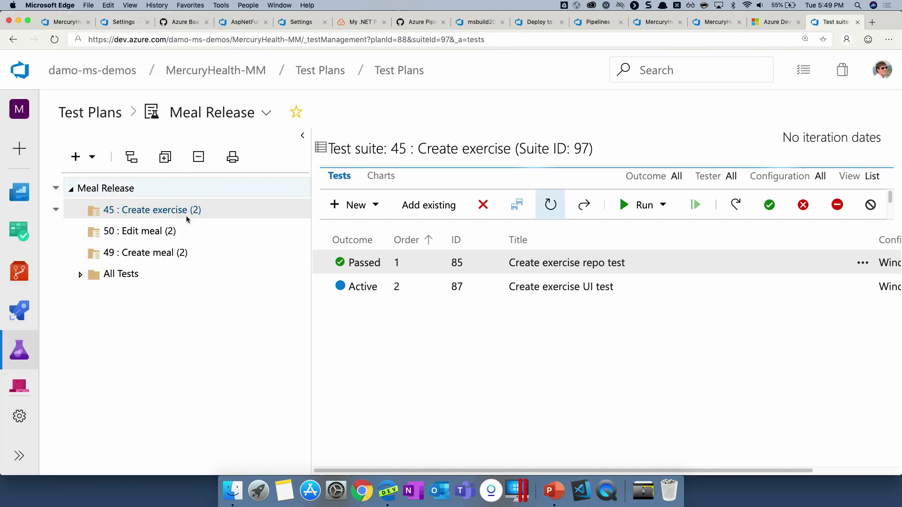
# Open the test plan settings of Meal Release to view its build and release stage options for test runs.
pyautogui.rightClick(119, 193)
pyautogui.click(151, 458)
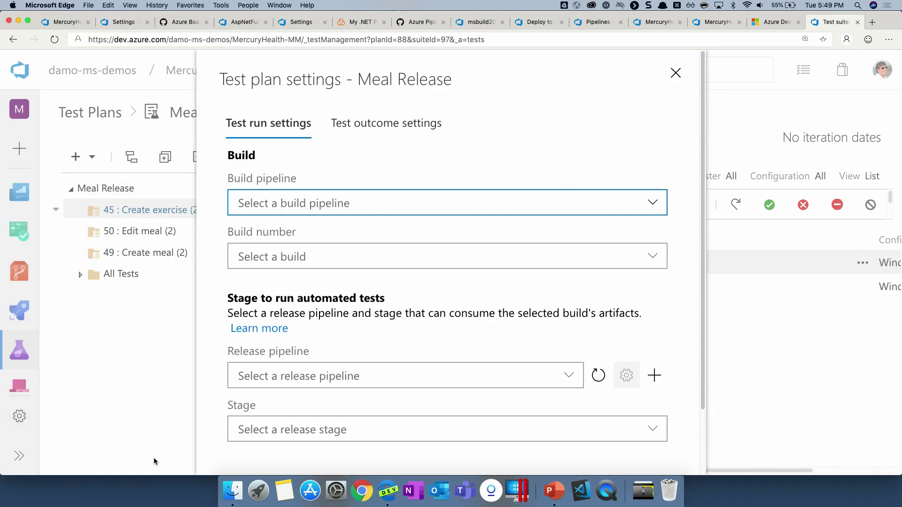